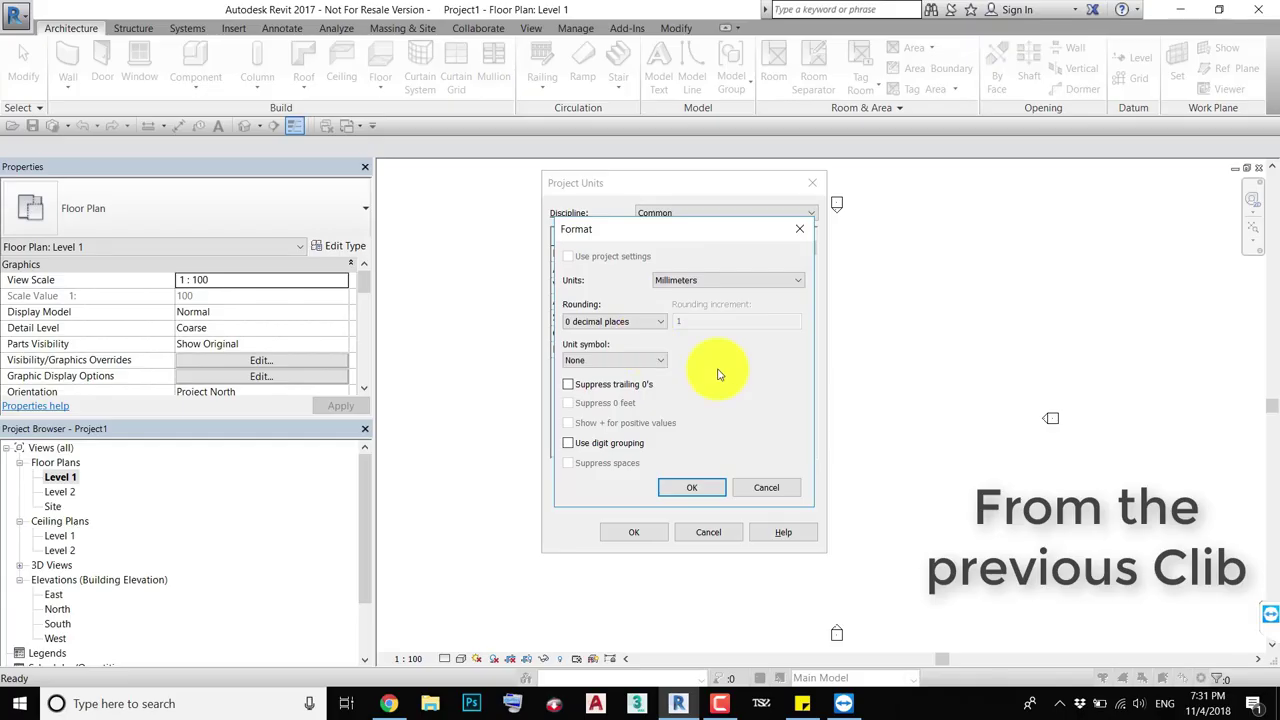
# - Accept millimetres with 0 decimal places and close the Project Units dialog
pyautogui.click(688, 489)
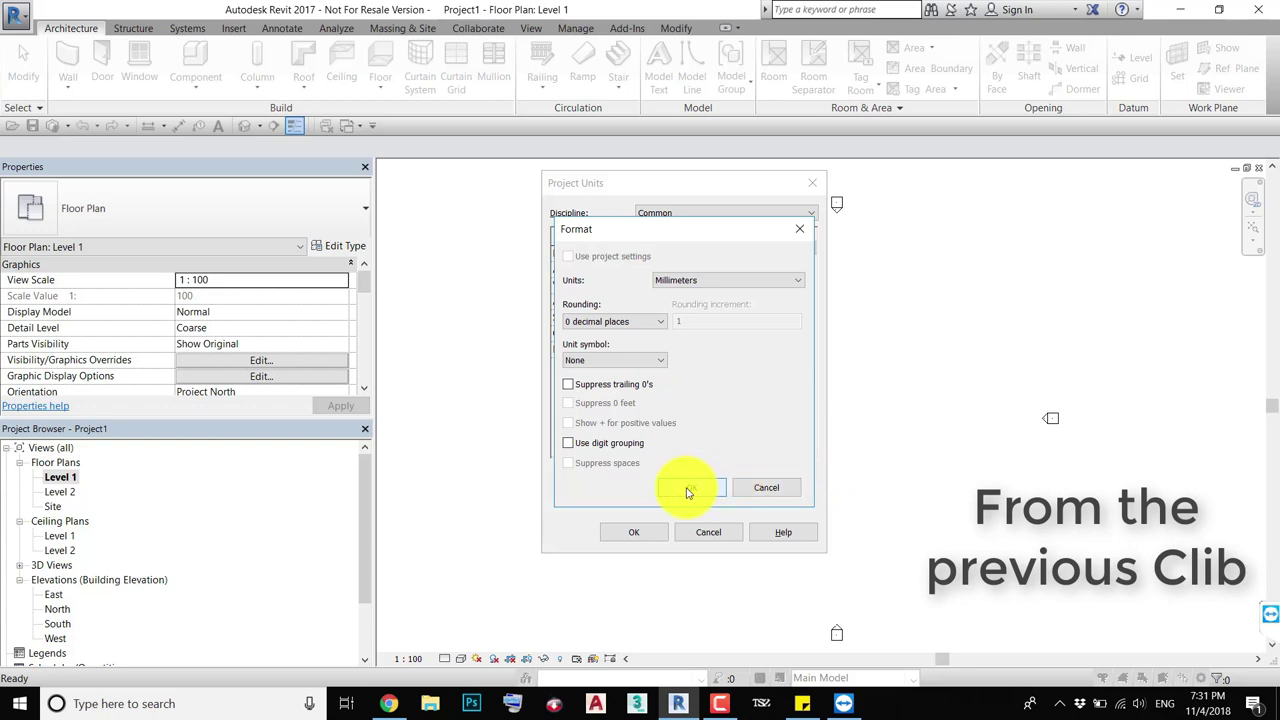
pyautogui.click(655, 531)
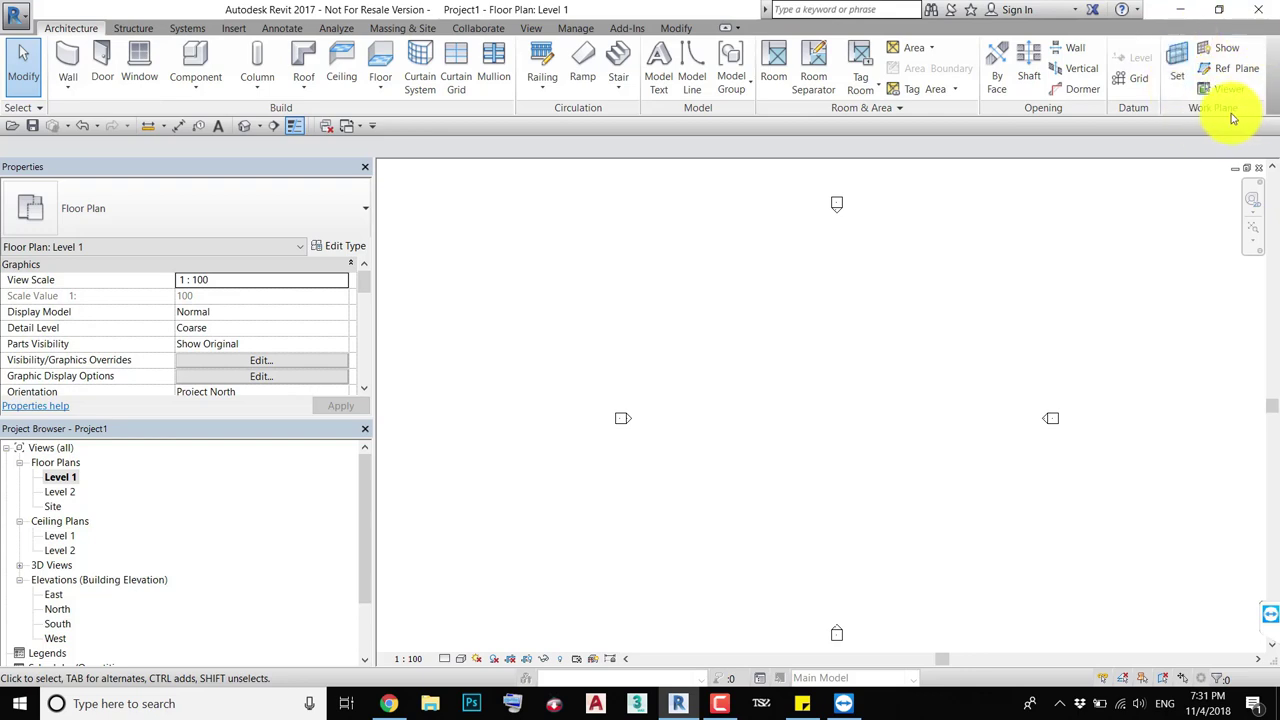
# - With Ref Plane, draw four crossing angled planes (top, right, bottom, left) enclosing a skewed quadrilateral
pyautogui.click(1236, 70)
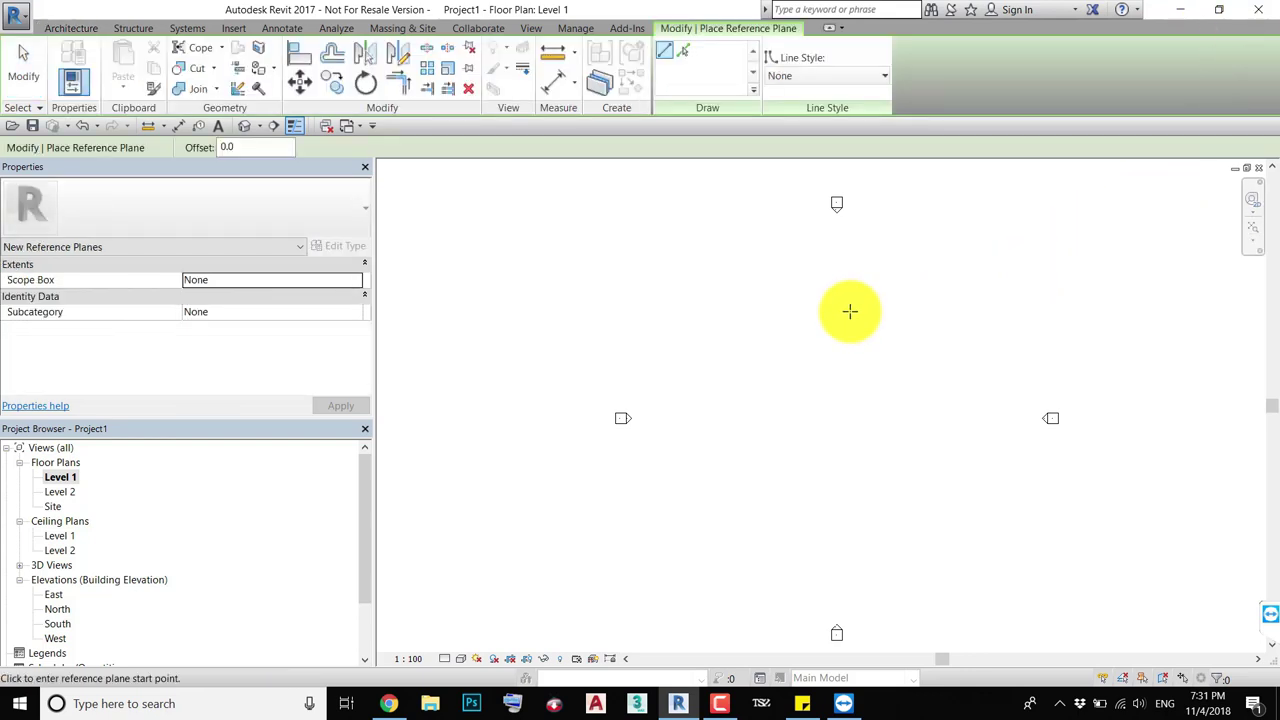
pyautogui.click(590, 247)
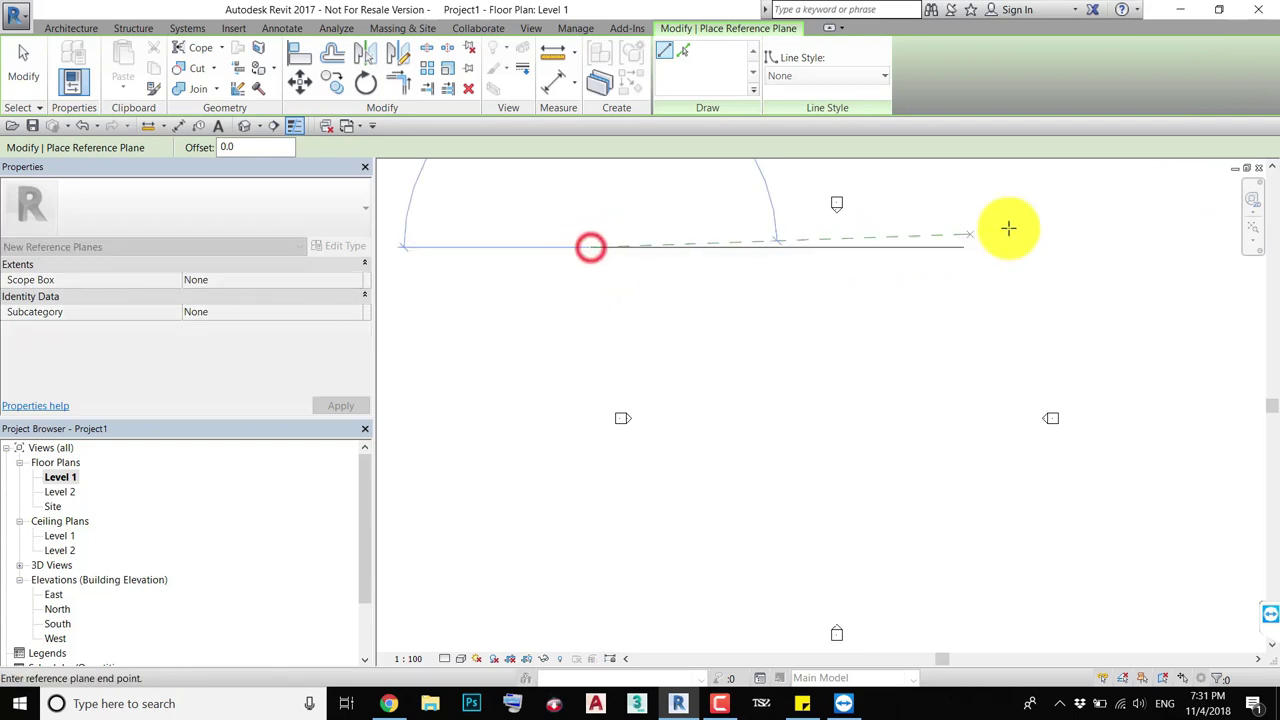
pyautogui.click(1111, 201)
pyautogui.click(934, 176)
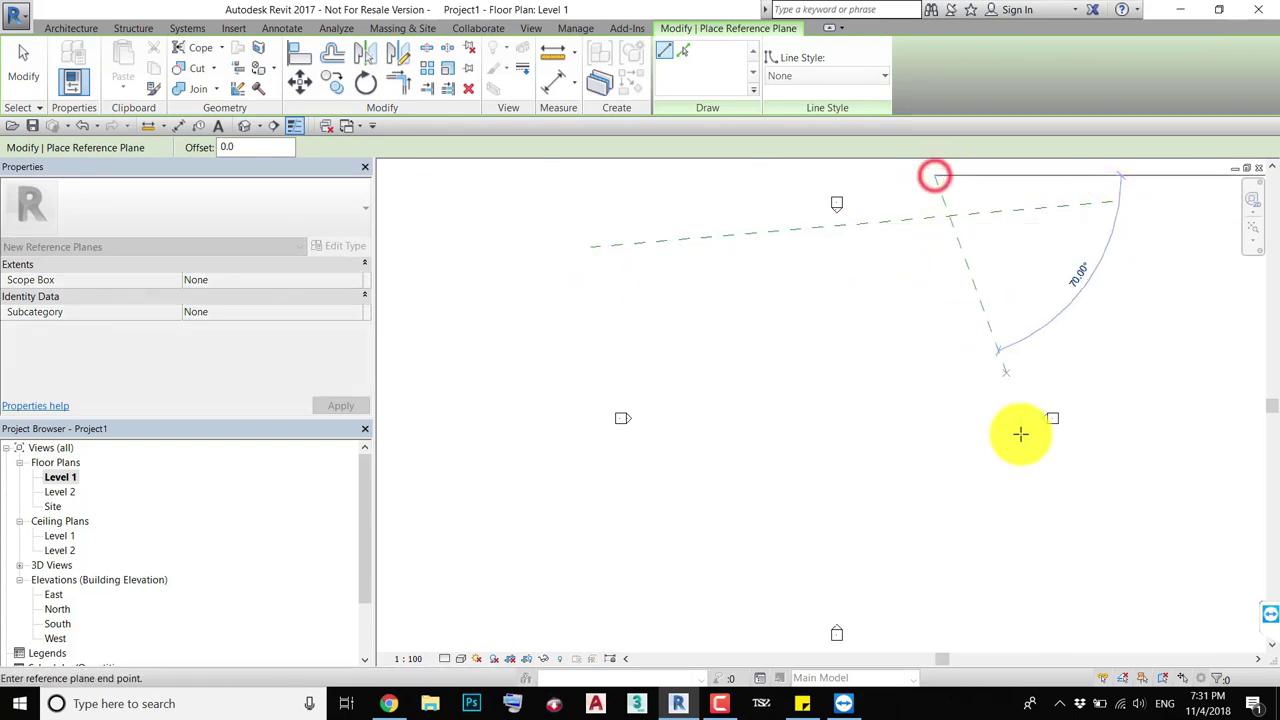
pyautogui.click(1077, 618)
pyautogui.click(1117, 515)
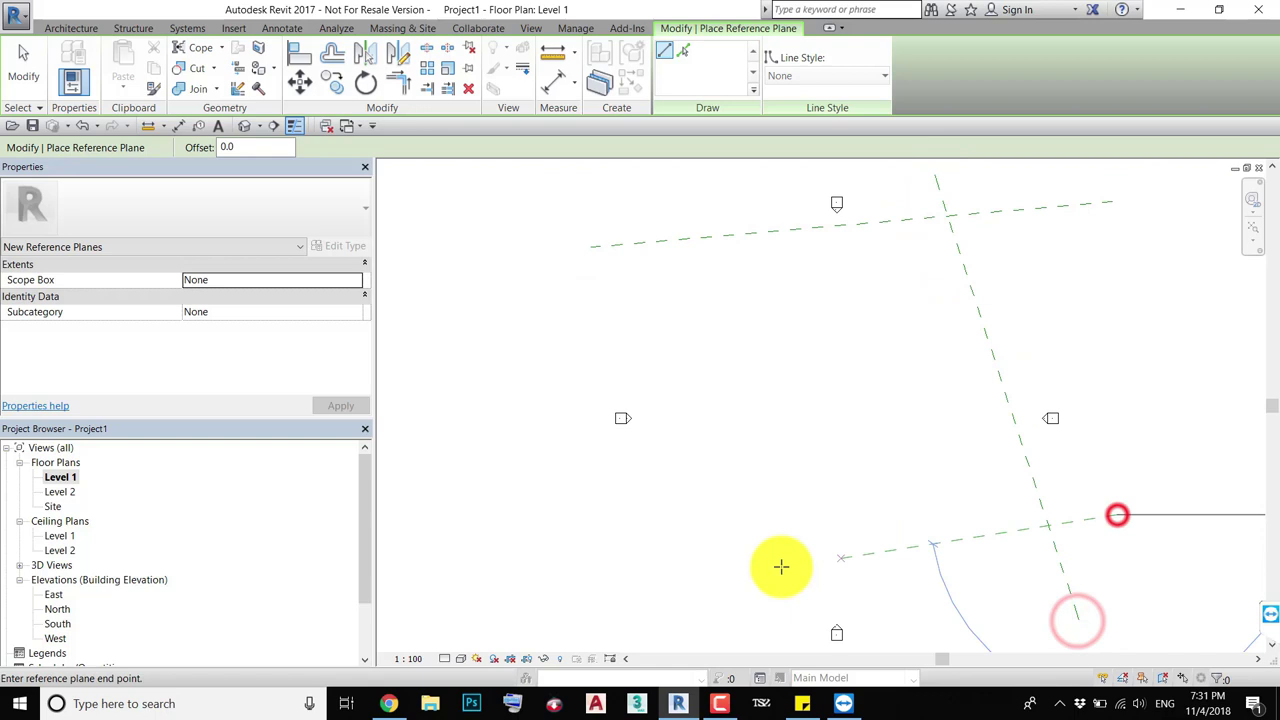
pyautogui.click(588, 614)
pyautogui.click(751, 181)
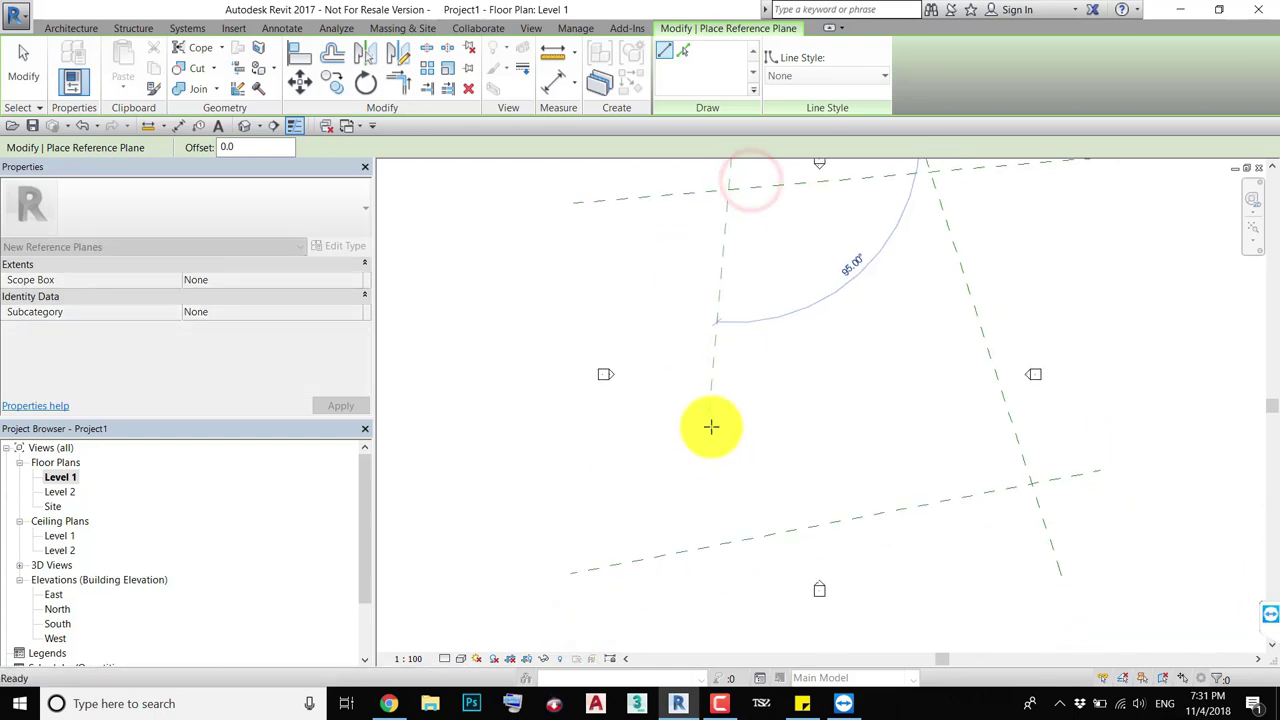
pyautogui.click(683, 594)
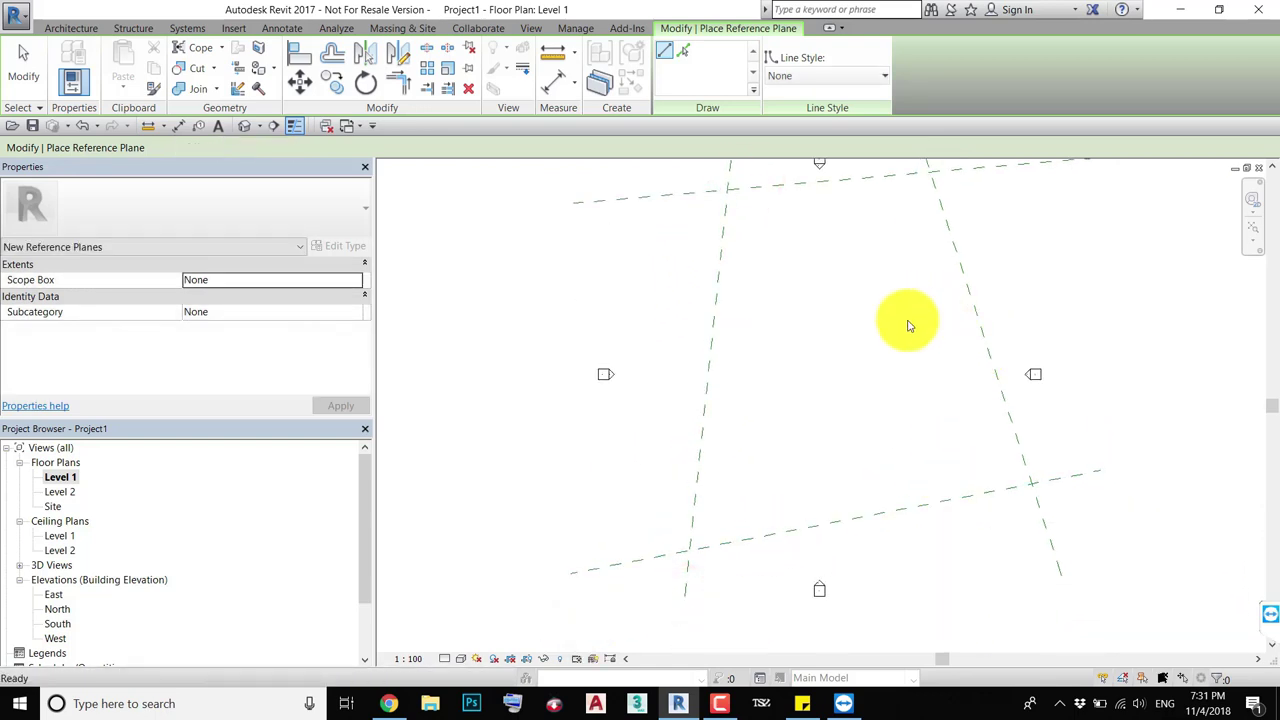
pyautogui.press('Escape')
pyautogui.press('Escape')
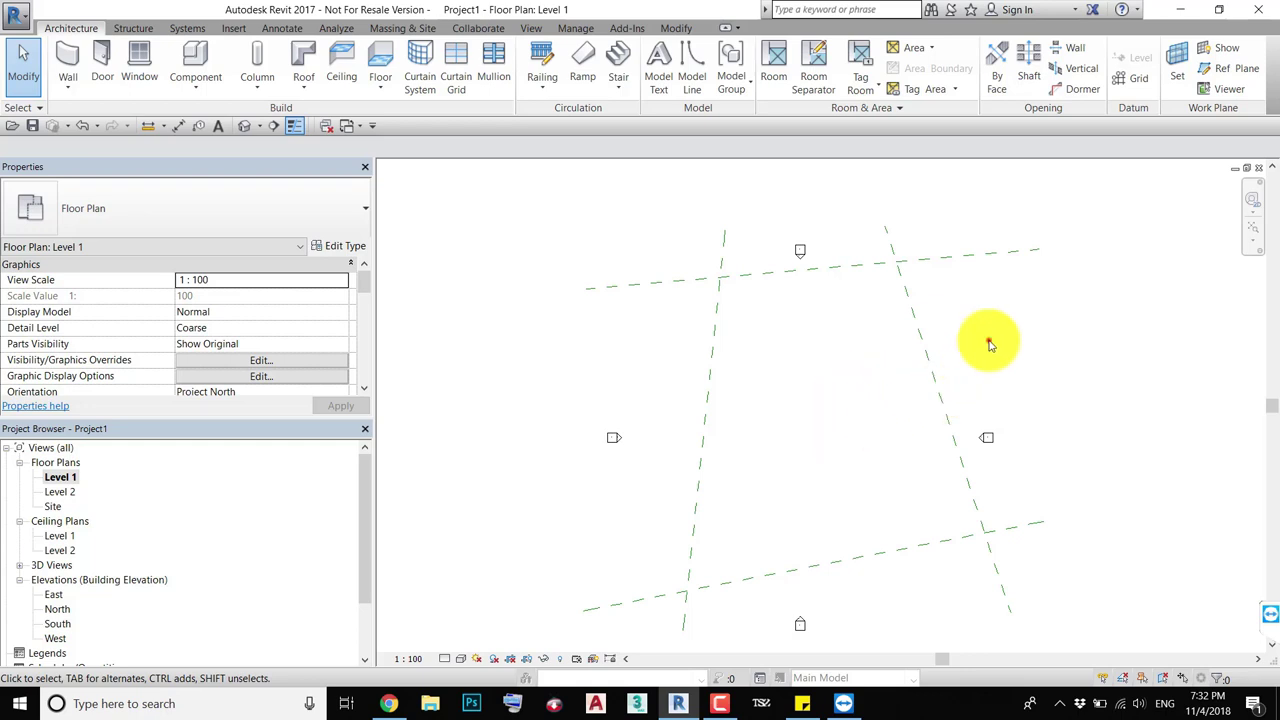
# - Pan and zoom the plan while trying window selections on the right skewed plane
pyautogui.moveTo(988, 340); pyautogui.dragTo(928, 364, button='middle')
pyautogui.moveTo(928, 364); pyautogui.dragTo(786, 386)
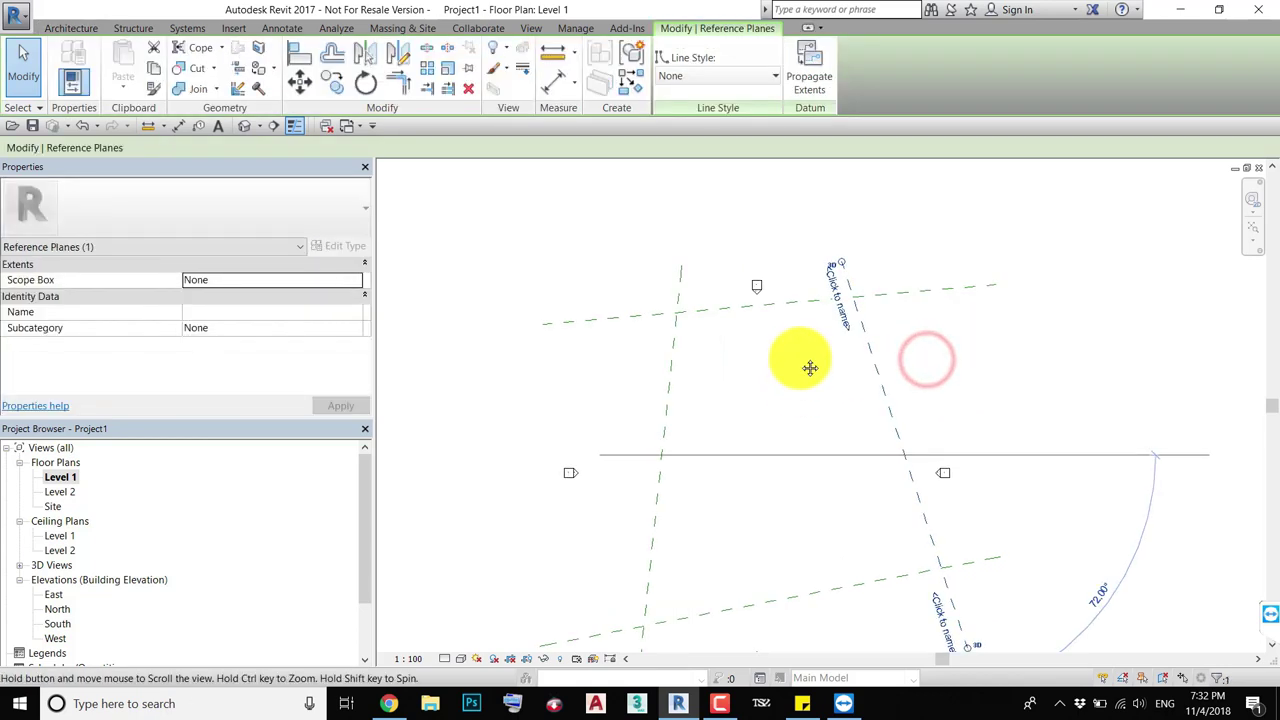
pyautogui.scroll(-1, 809, 366)
pyautogui.scroll(-1, 830, 317)
pyautogui.scroll(2, 830, 317)
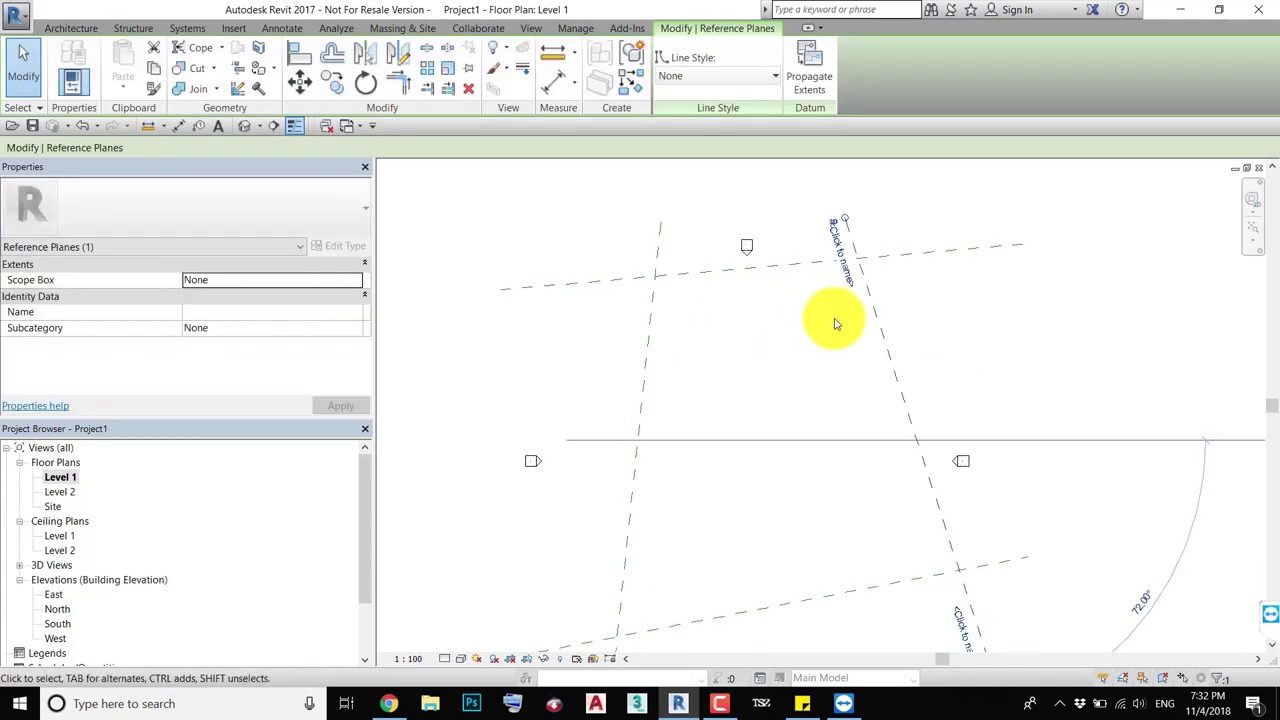
pyautogui.click(836, 323)
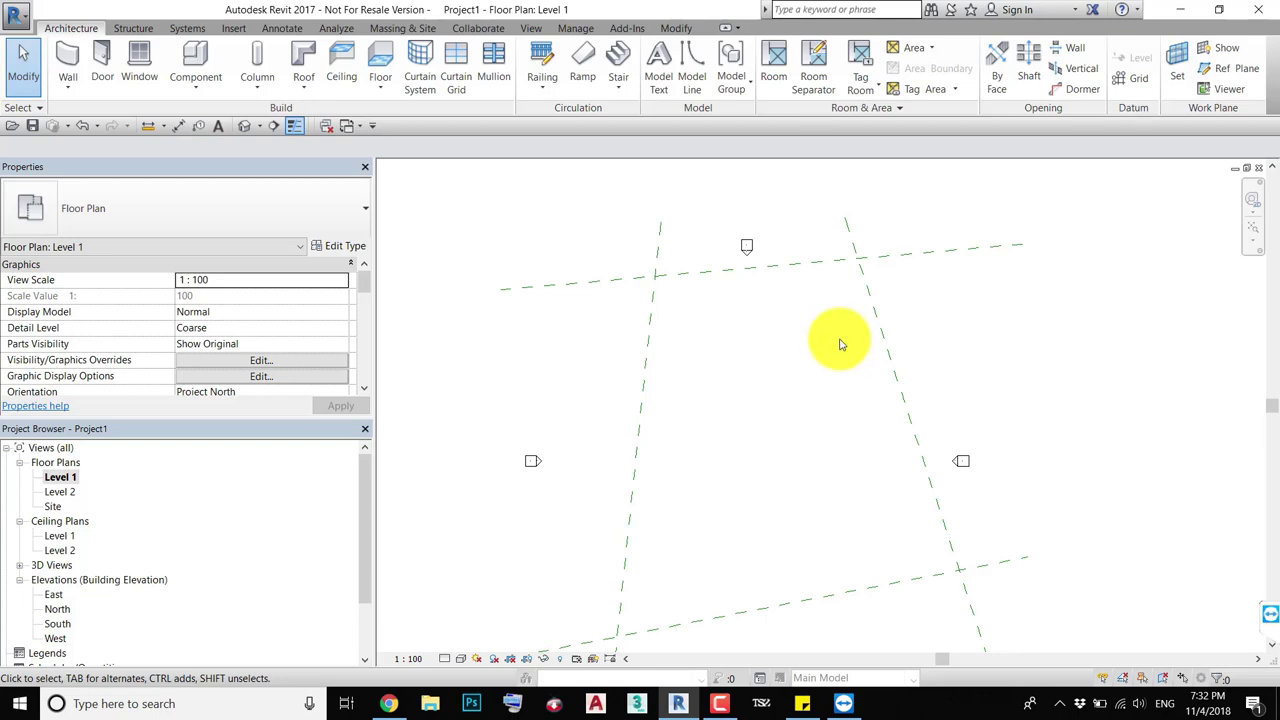
pyautogui.moveTo(930, 312); pyautogui.dragTo(788, 362)
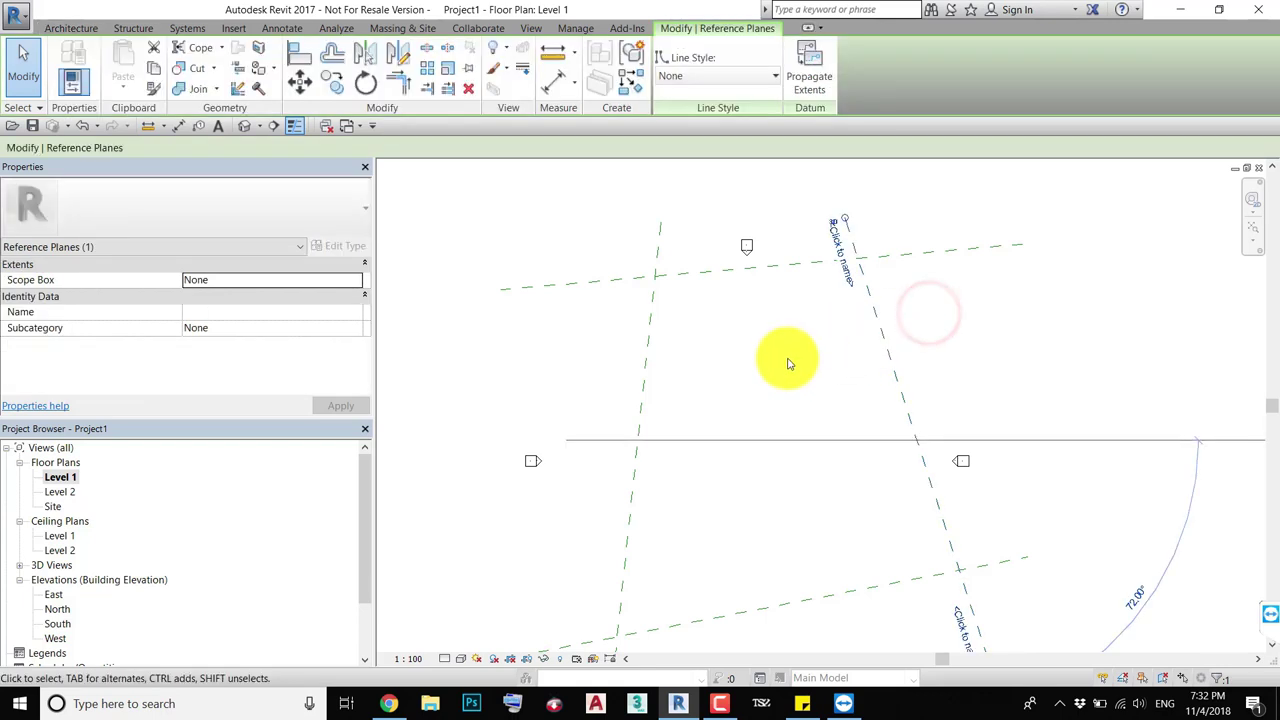
pyautogui.click(937, 322)
# - Select the left skewed reference plane and start the Move (MV) command on it
pyautogui.moveTo(1083, 232)
pyautogui.mouseDown()
pyautogui.moveTo(838, 312)
pyautogui.moveTo(783, 351)
pyautogui.mouseUp()
pyautogui.click(791, 351)
pyautogui.moveTo(681, 254); pyautogui.dragTo(640, 330)
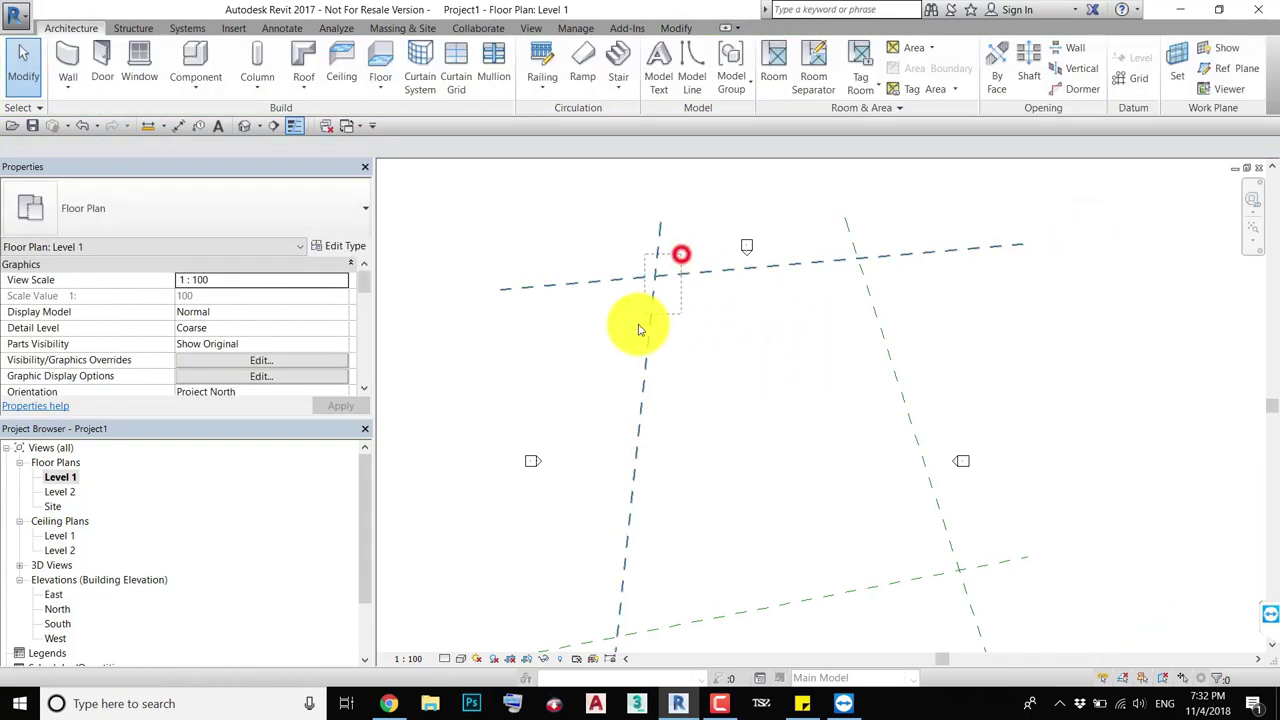
pyautogui.scroll(2, 658, 265)
pyautogui.click(782, 361)
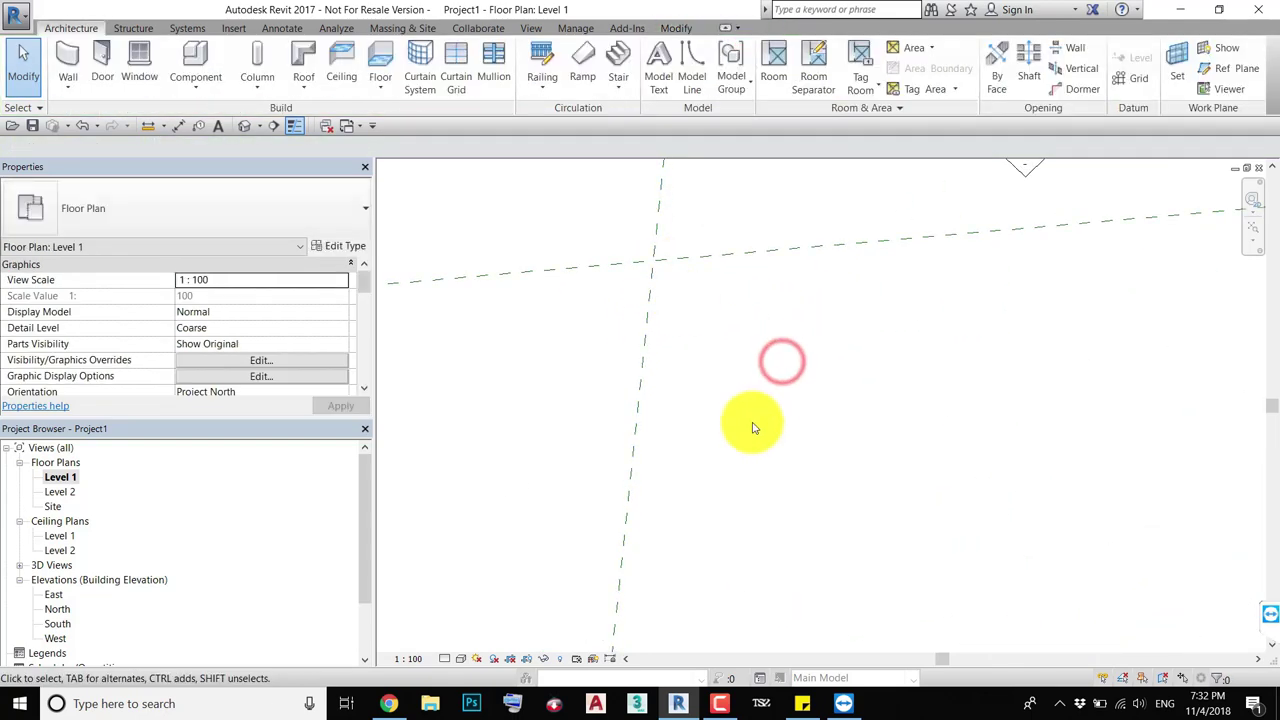
pyautogui.scroll(-2, 754, 428)
pyautogui.moveTo(746, 394); pyautogui.dragTo(654, 420)
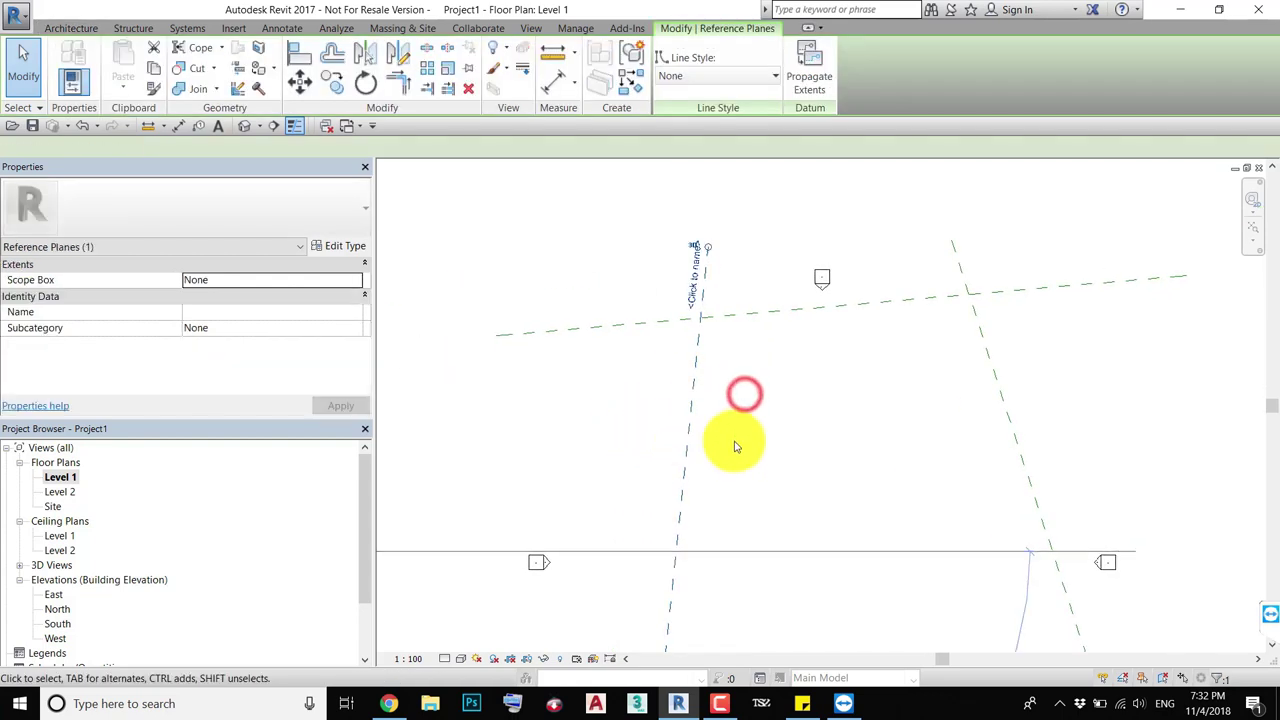
pyautogui.press('m')
pyautogui.press('v')
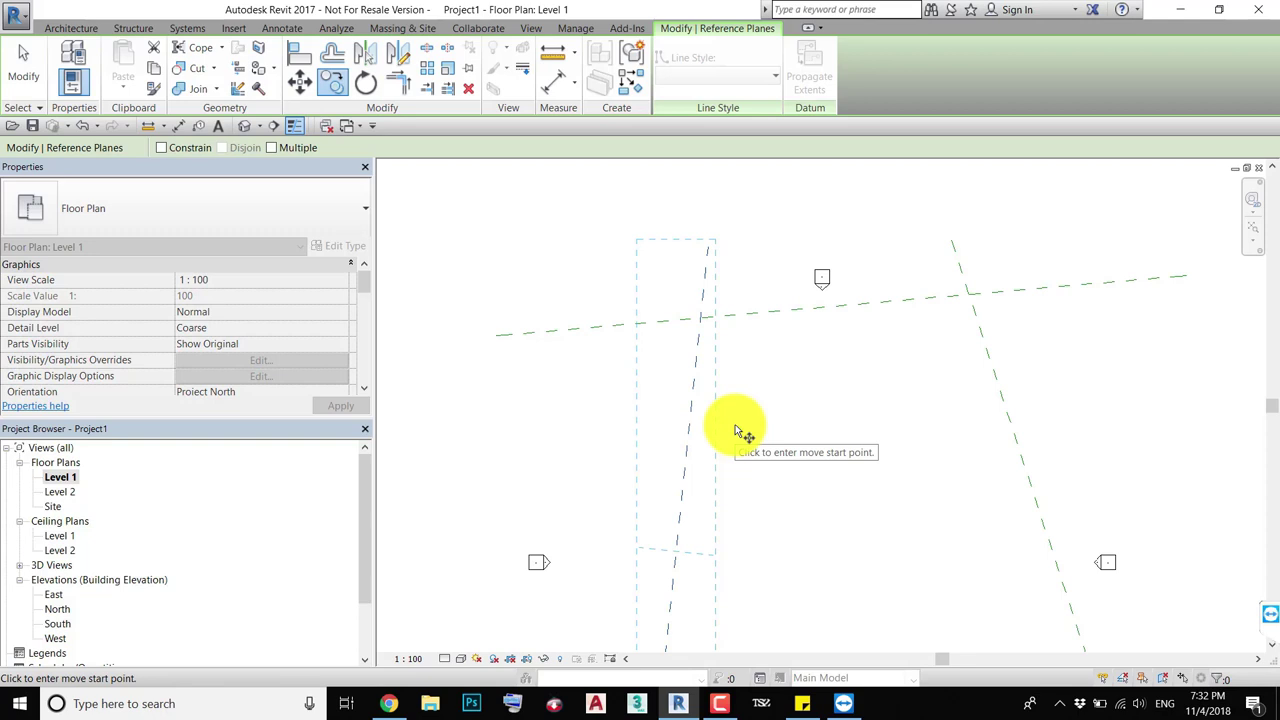
# - Place a parallel copy of the left skewed plane 2000 to the right
pyautogui.click(735, 424)
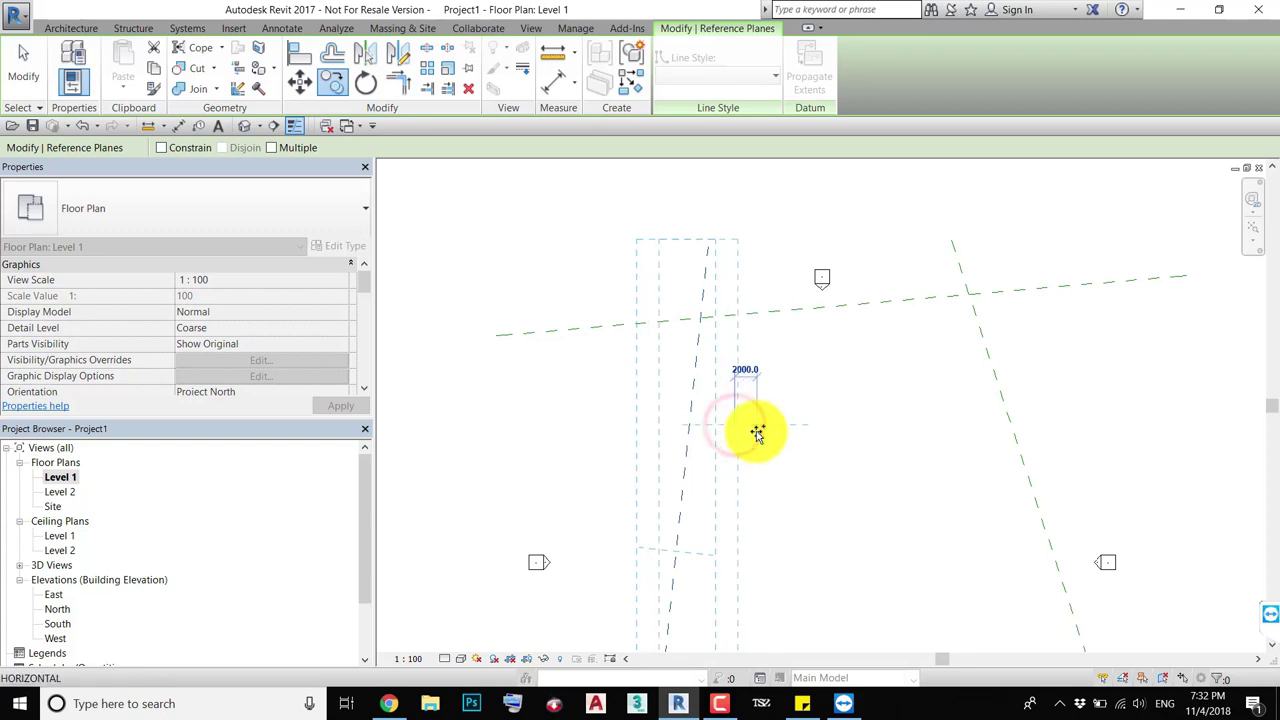
pyautogui.click(760, 434)
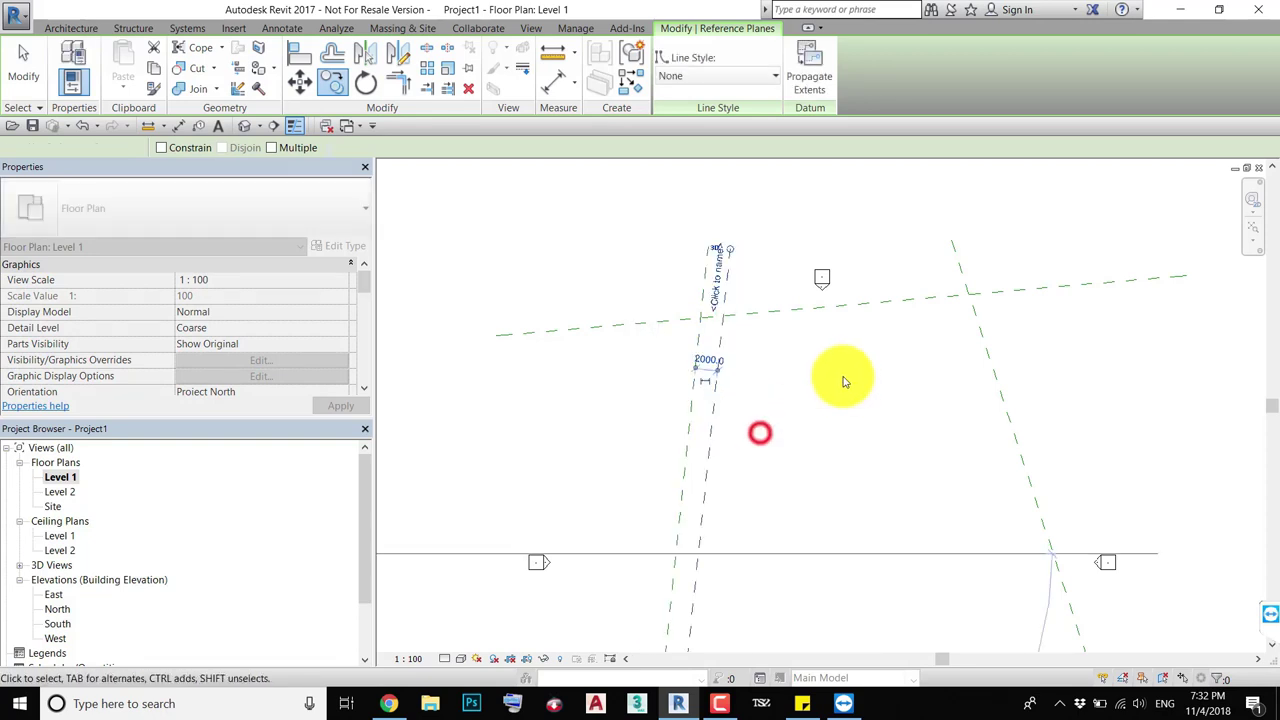
pyautogui.press('Escape')
pyautogui.click(793, 378)
# - Offset the top skewed reference plane using Move (MV), clearing the selection afterwards
pyautogui.click(734, 300)
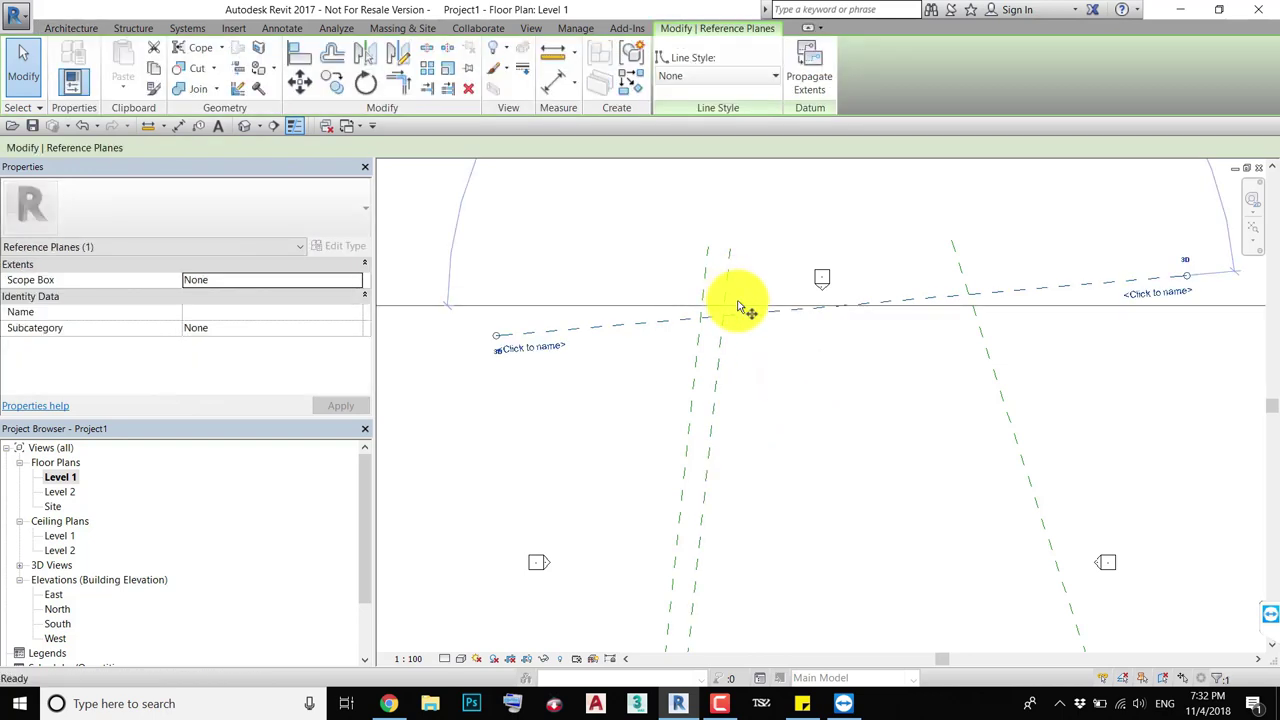
pyautogui.press('m')
pyautogui.press('v')
pyautogui.click(770, 319)
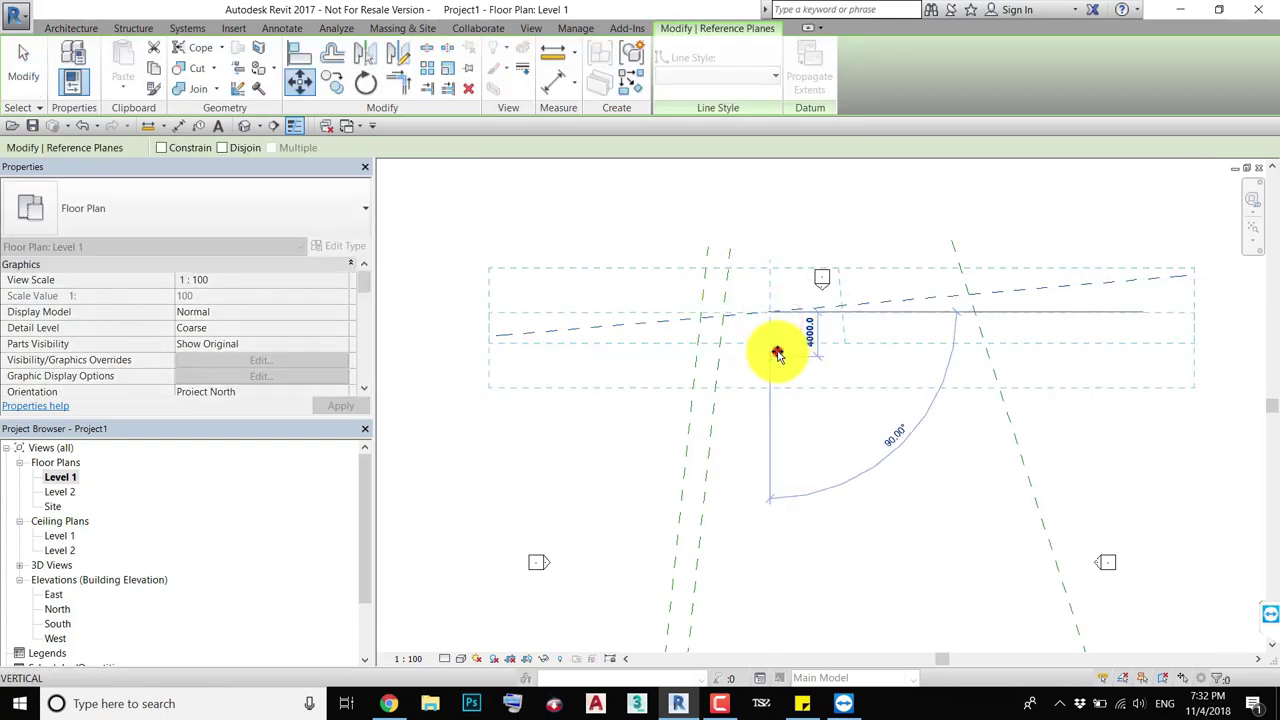
pyautogui.click(778, 354)
pyautogui.click(852, 357)
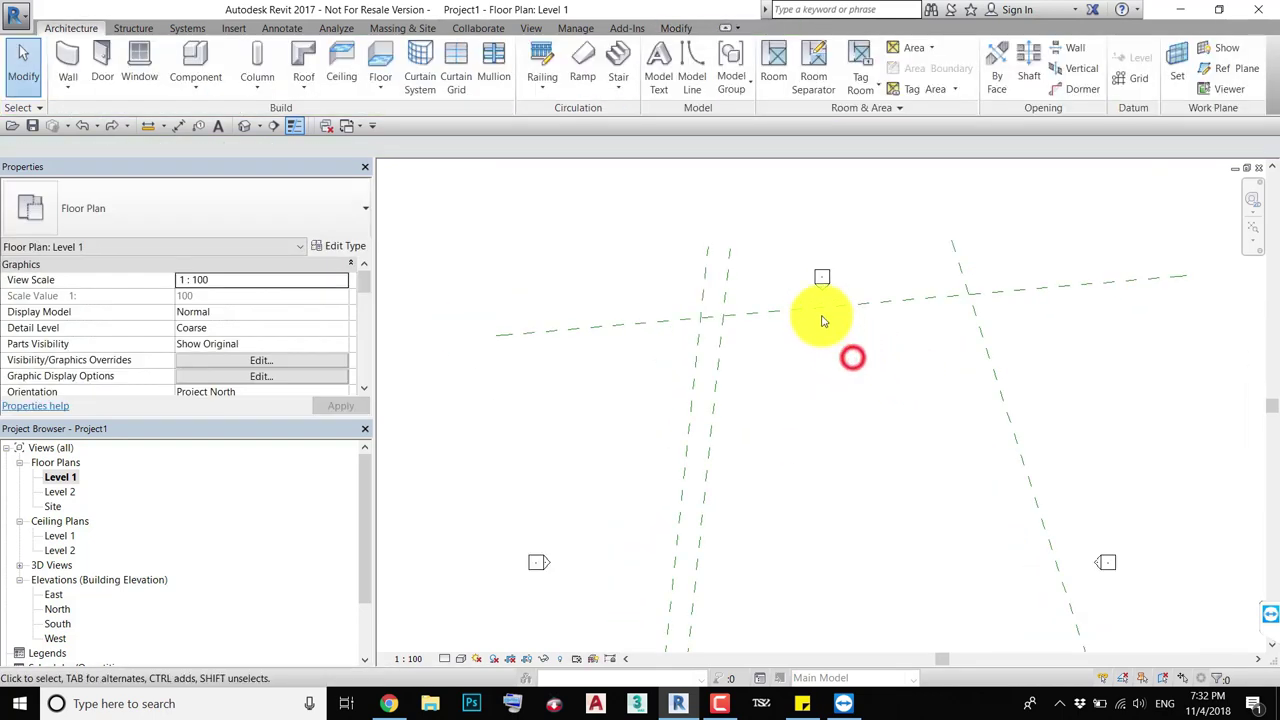
pyautogui.click(821, 312)
pyautogui.press('m')
pyautogui.press('v')
pyautogui.click(818, 320)
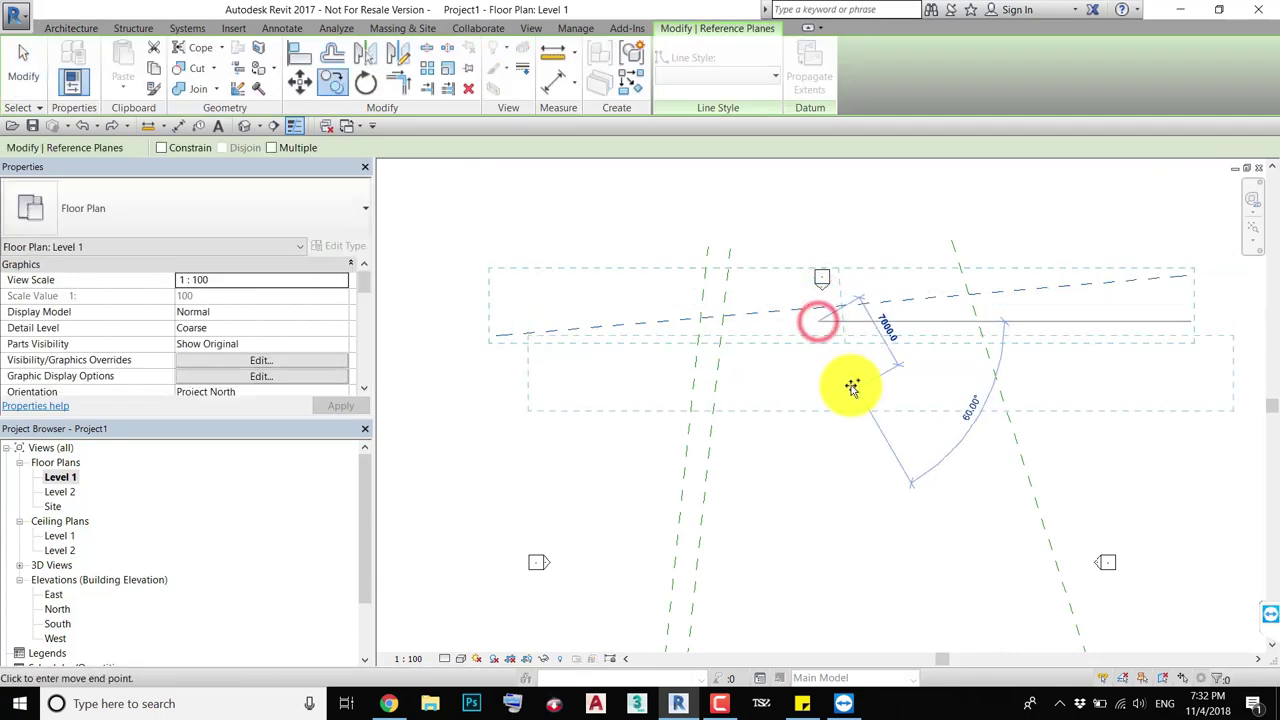
pyautogui.click(850, 405)
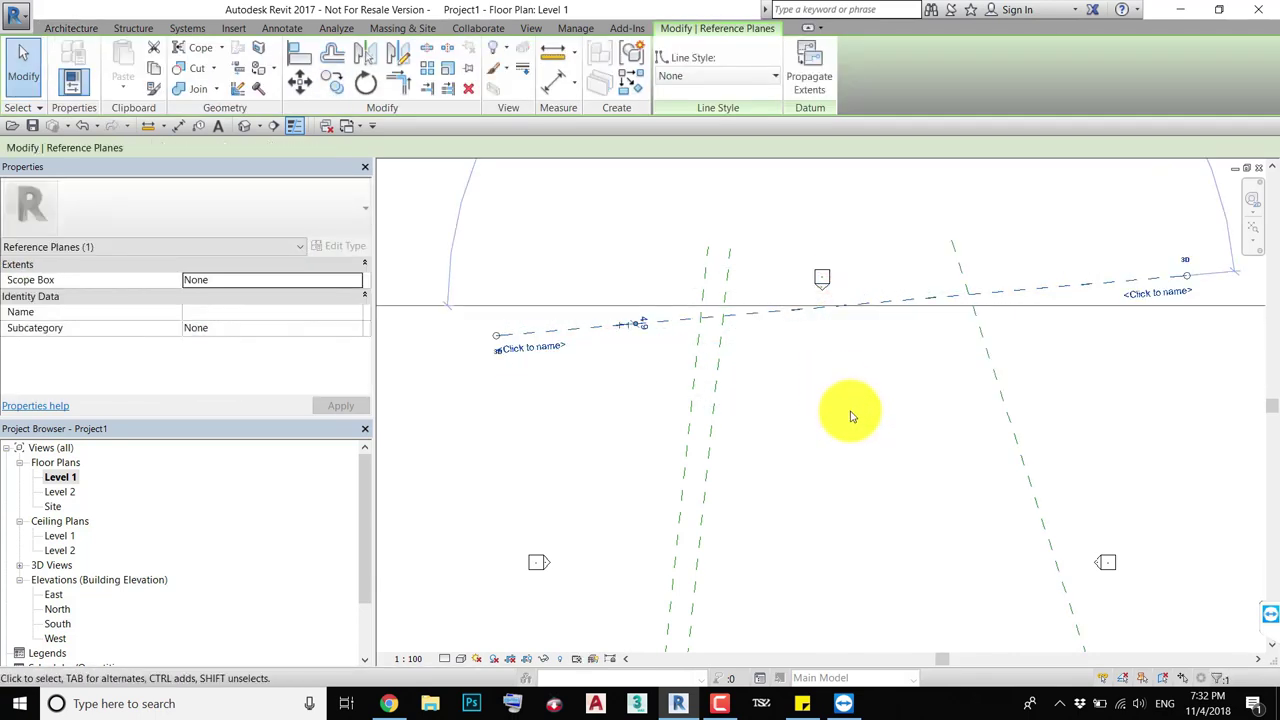
pyautogui.click(843, 400)
# - Place a parallel copy below the top skewed plane using RO
pyautogui.click(814, 309)
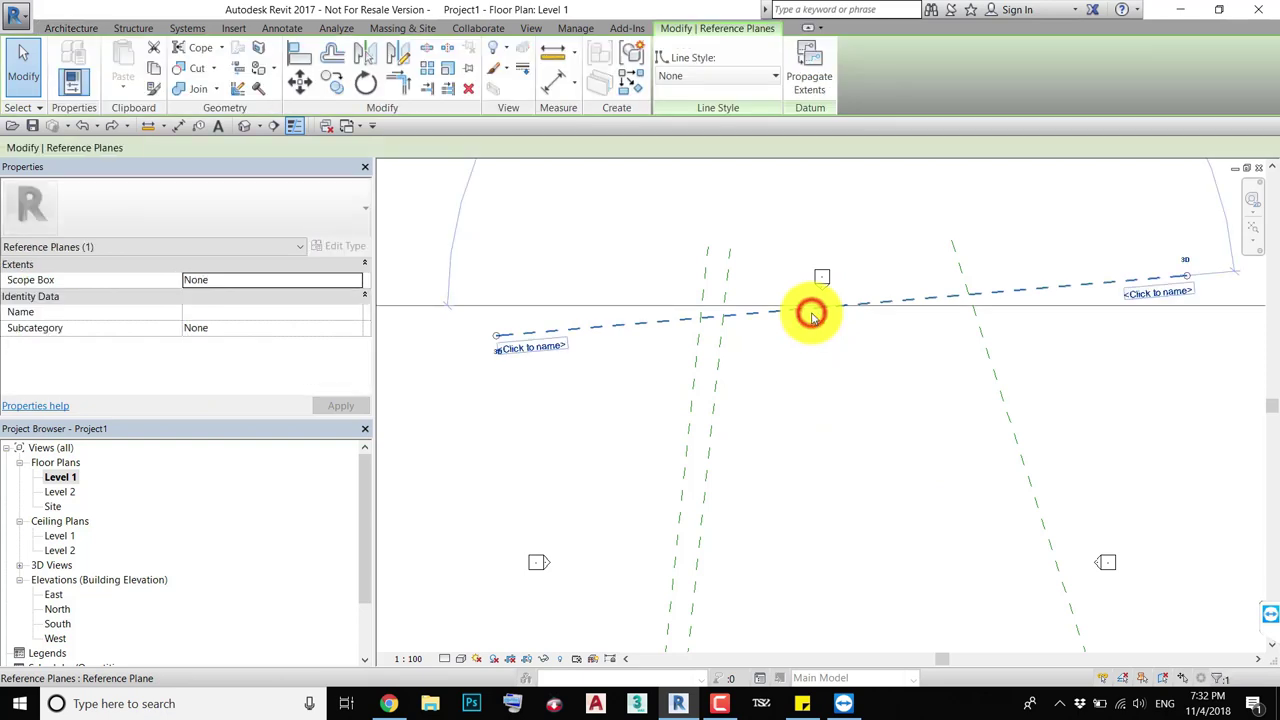
pyautogui.press('r')
pyautogui.press('o')
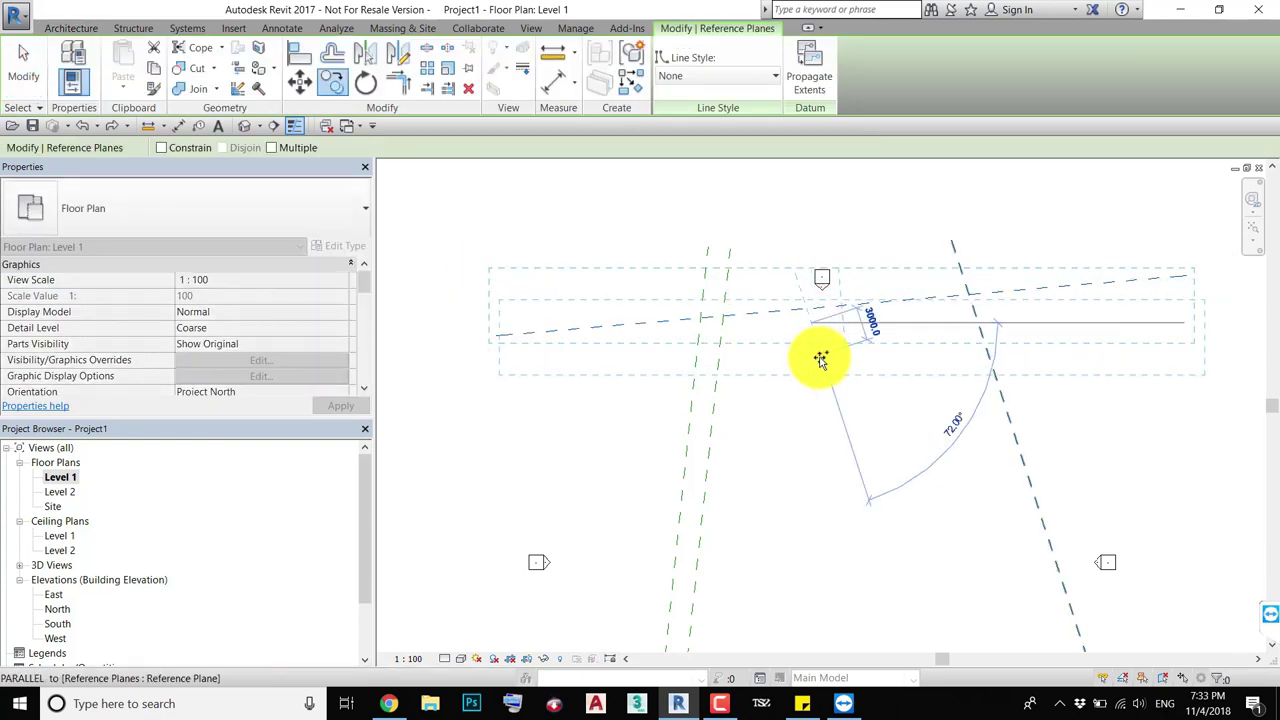
pyautogui.write('5000')
pyautogui.click(820, 360)
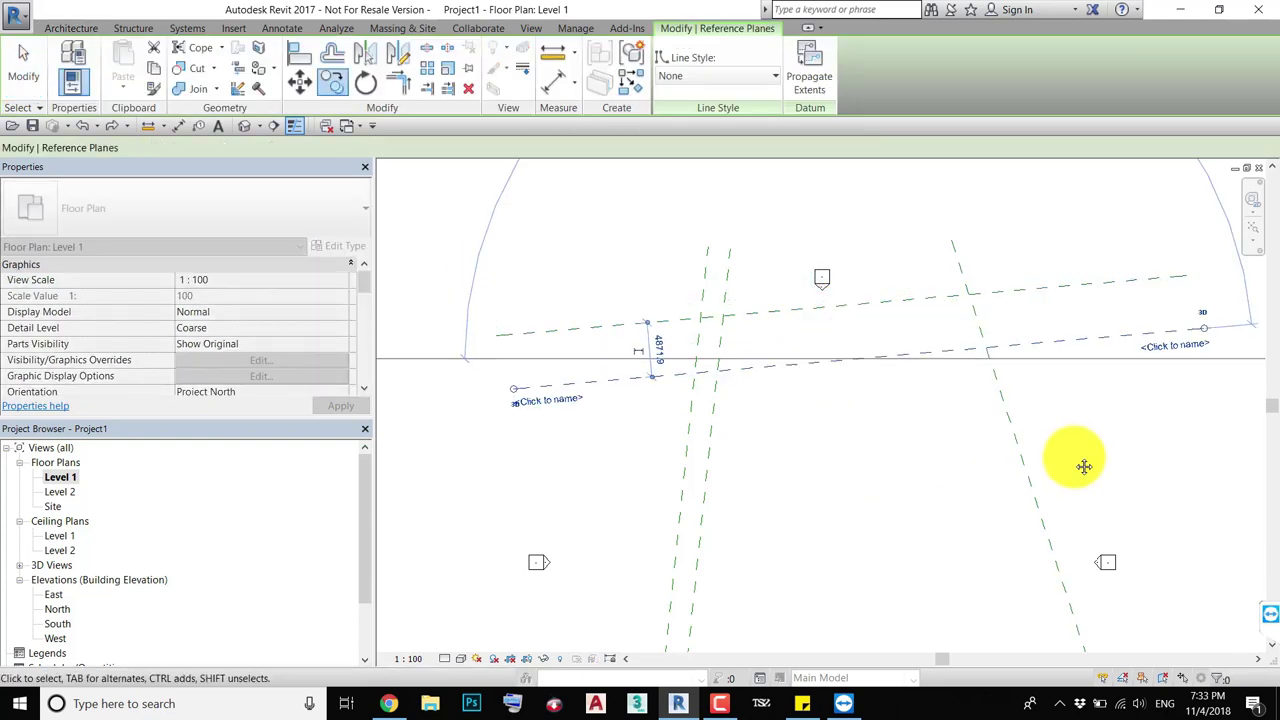
# - Rotate the right skewed reference plane and deselect it
pyautogui.moveTo(1060, 426); pyautogui.dragTo(923, 489)
pyautogui.press('c')
pyautogui.press('r')
pyautogui.press('o')
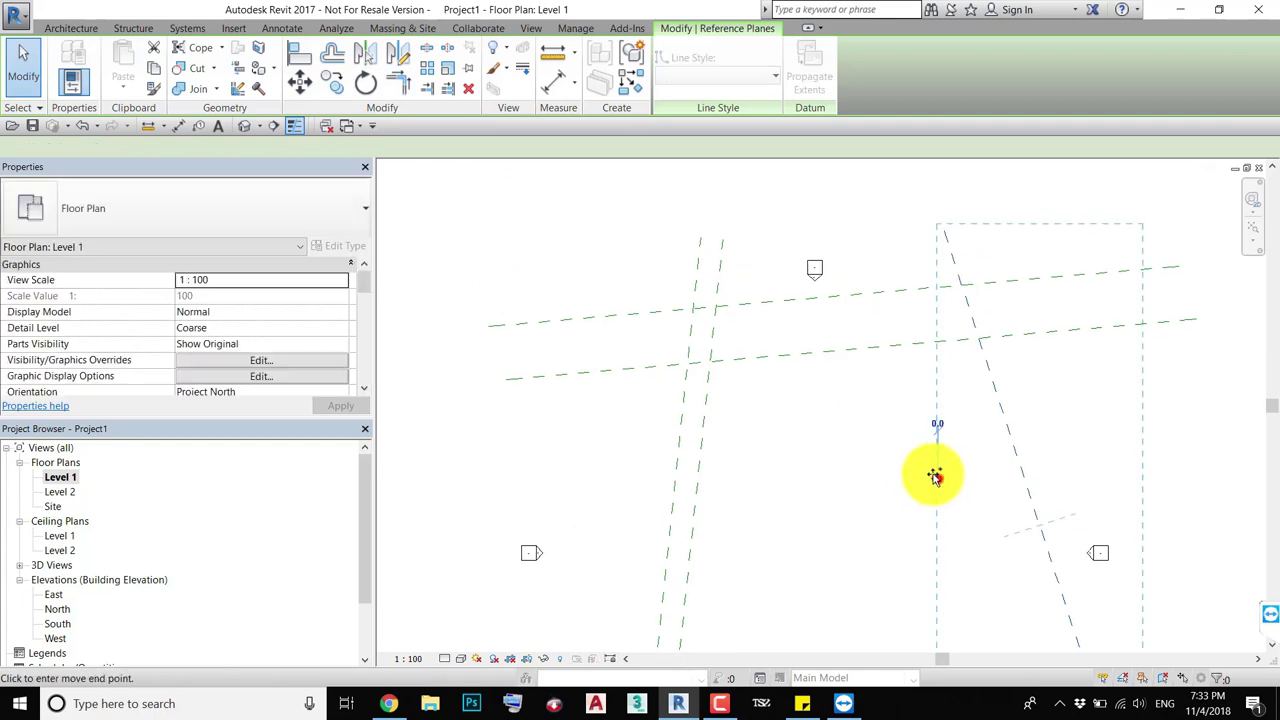
pyautogui.click(914, 480)
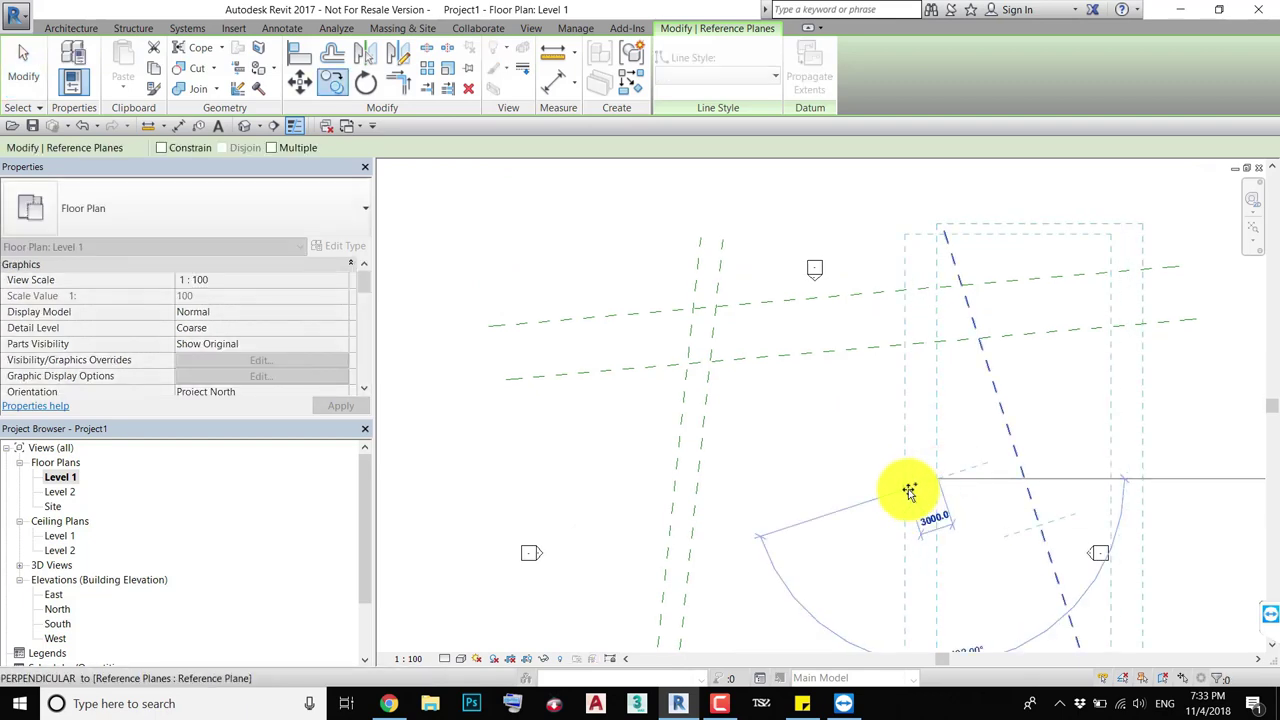
pyautogui.write('2000')
pyautogui.press('Return')
pyautogui.click(896, 510)
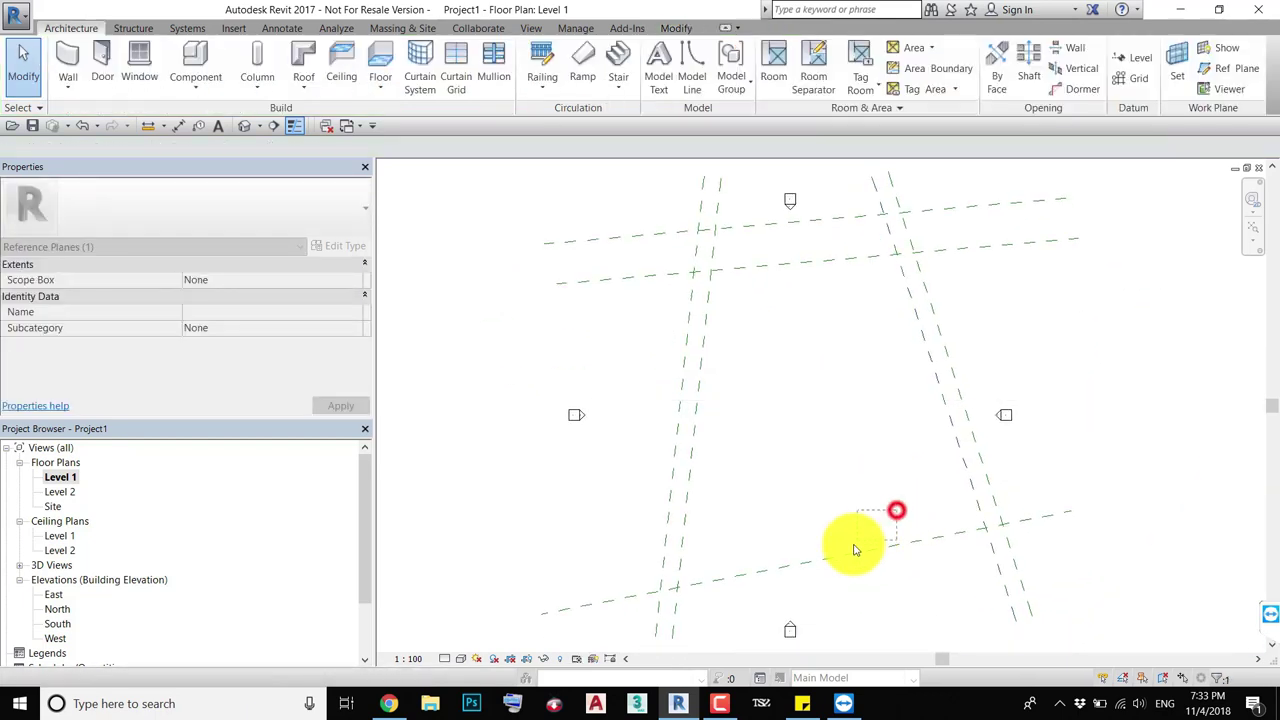
# - Rotate the lowest reference plane to match the grid's skewed angle
pyautogui.click(834, 562)
pyautogui.press('r')
pyautogui.press('o')
pyautogui.click(845, 556)
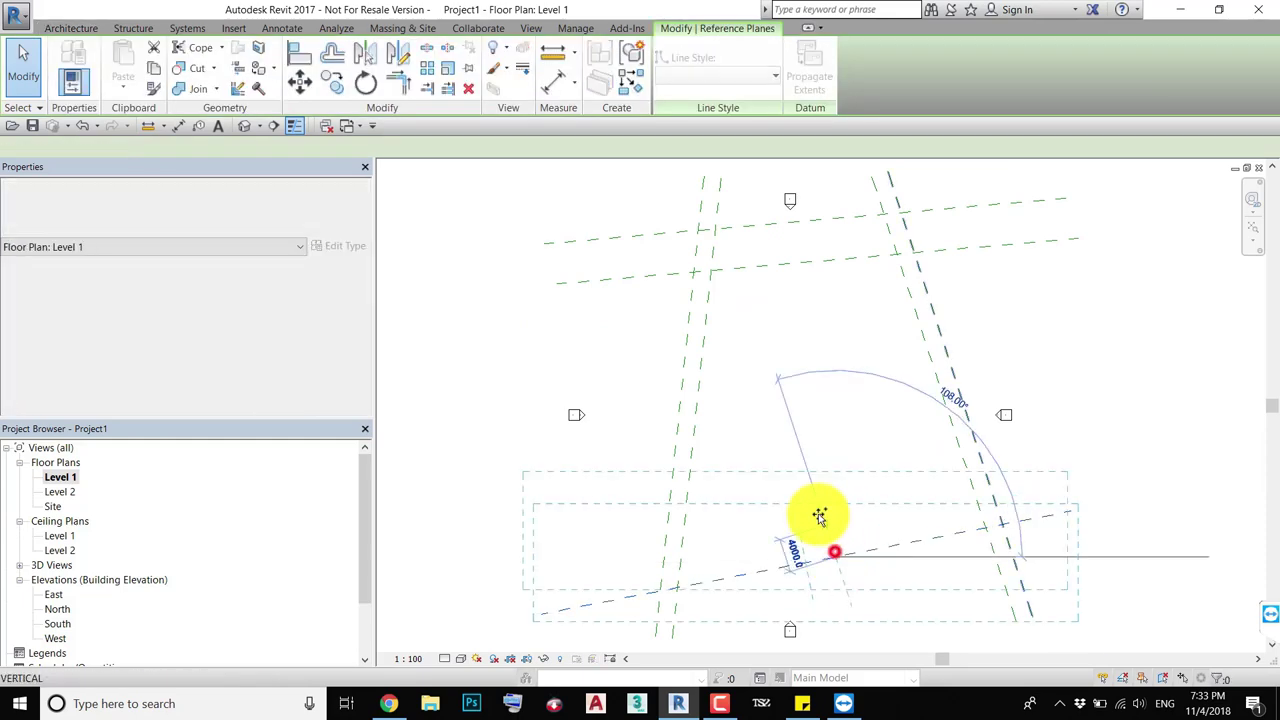
pyautogui.click(818, 511)
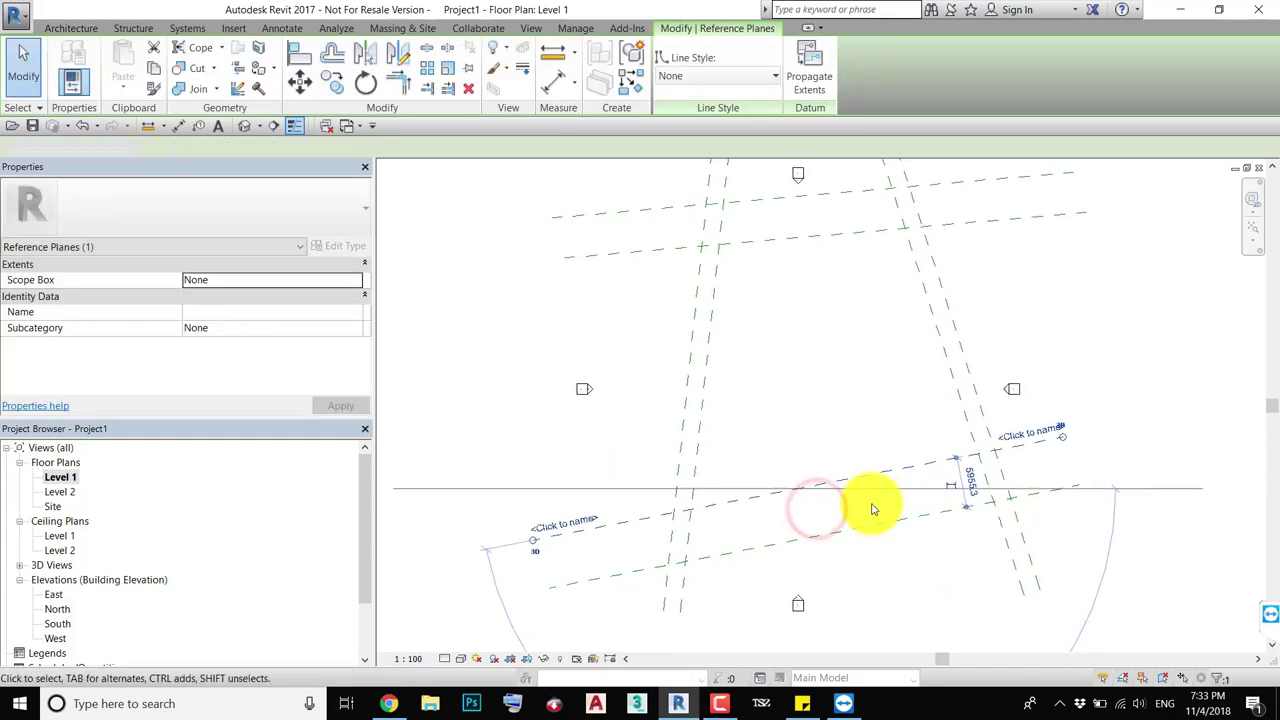
pyautogui.press('Escape')
pyautogui.moveTo(884, 530); pyautogui.dragTo(880, 528, button='middle')
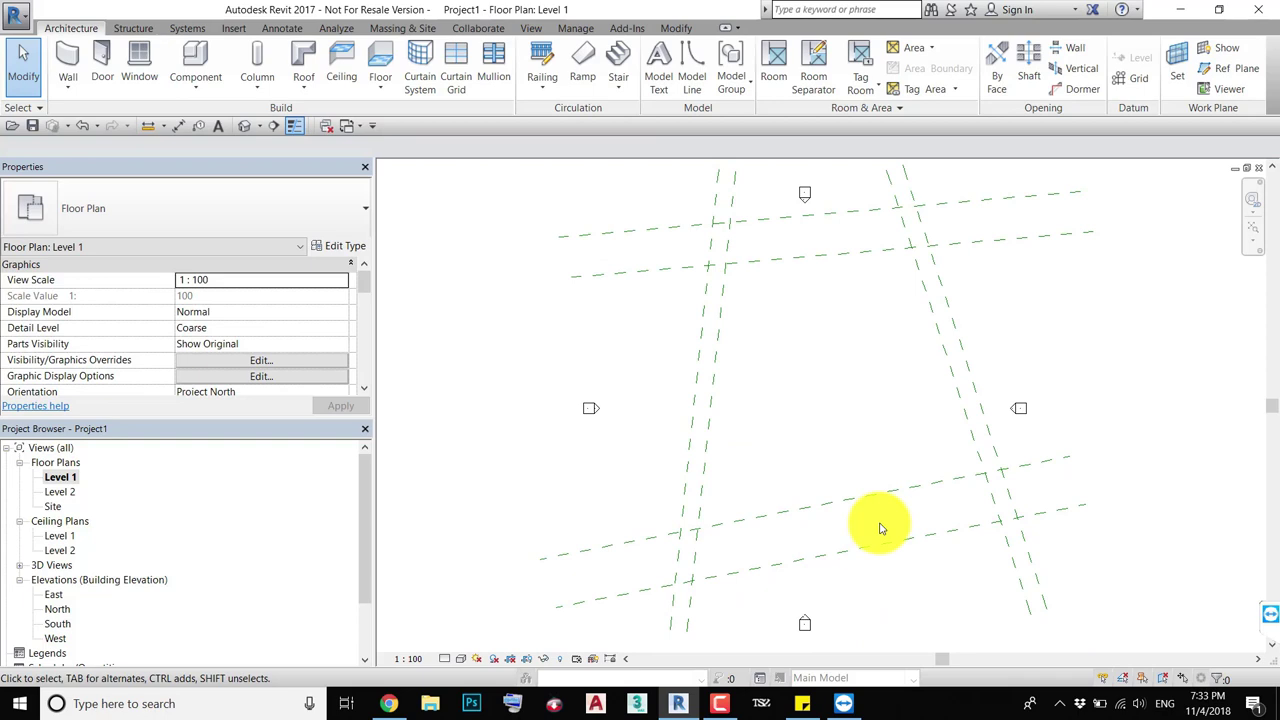
pyautogui.click(726, 293)
# - Draw three inner reference planes with RP, the third angled up across the grid
pyautogui.press('r')
pyautogui.press('p')
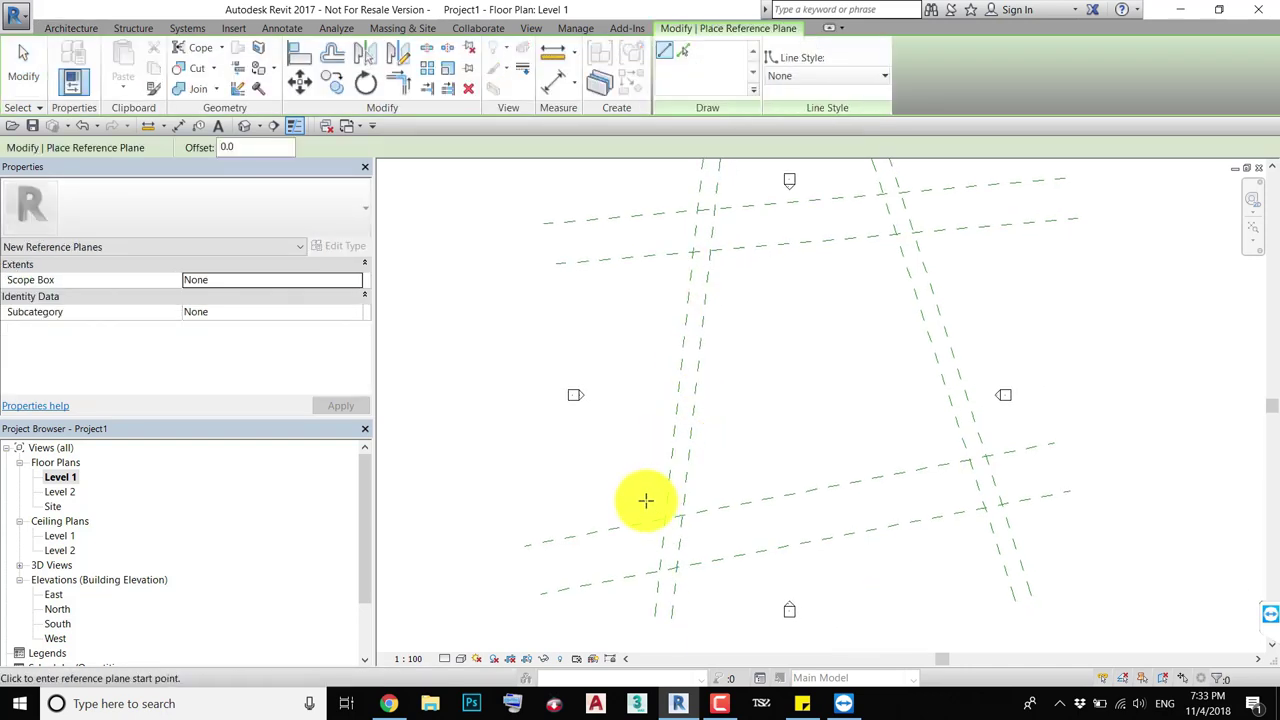
pyautogui.click(709, 483)
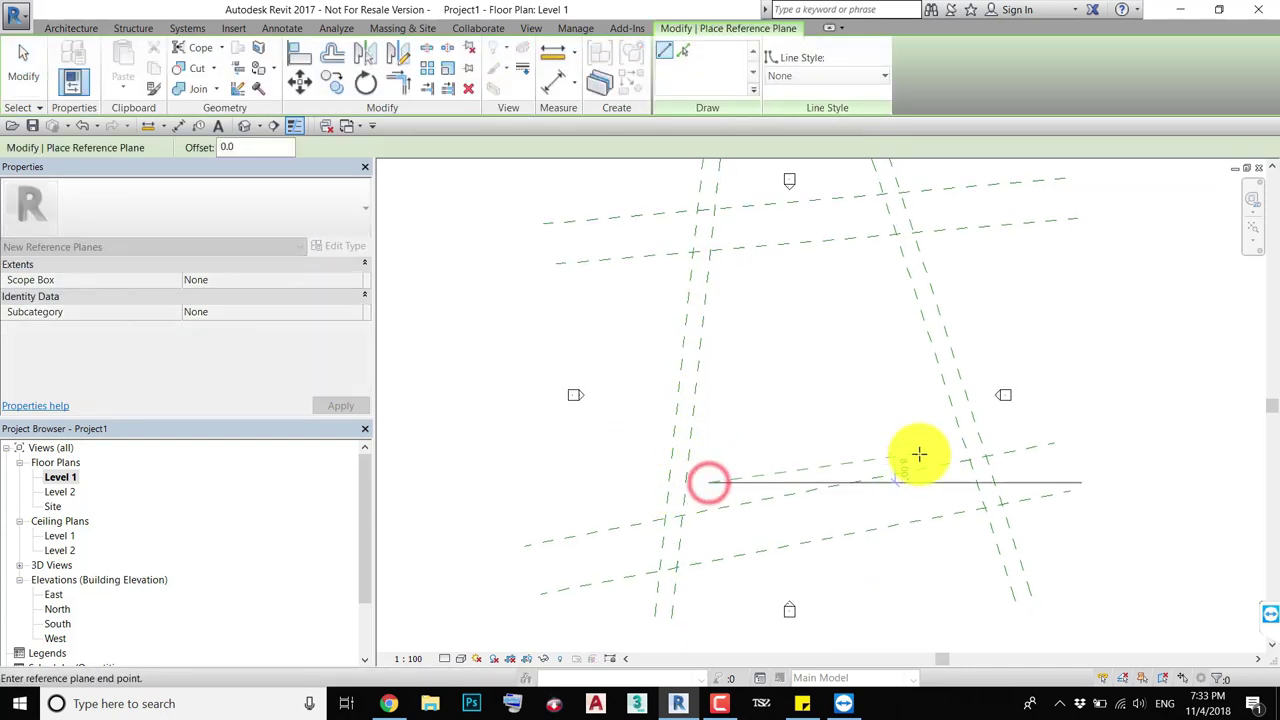
pyautogui.scroll(1, 930, 467)
pyautogui.scroll(2, 930, 467)
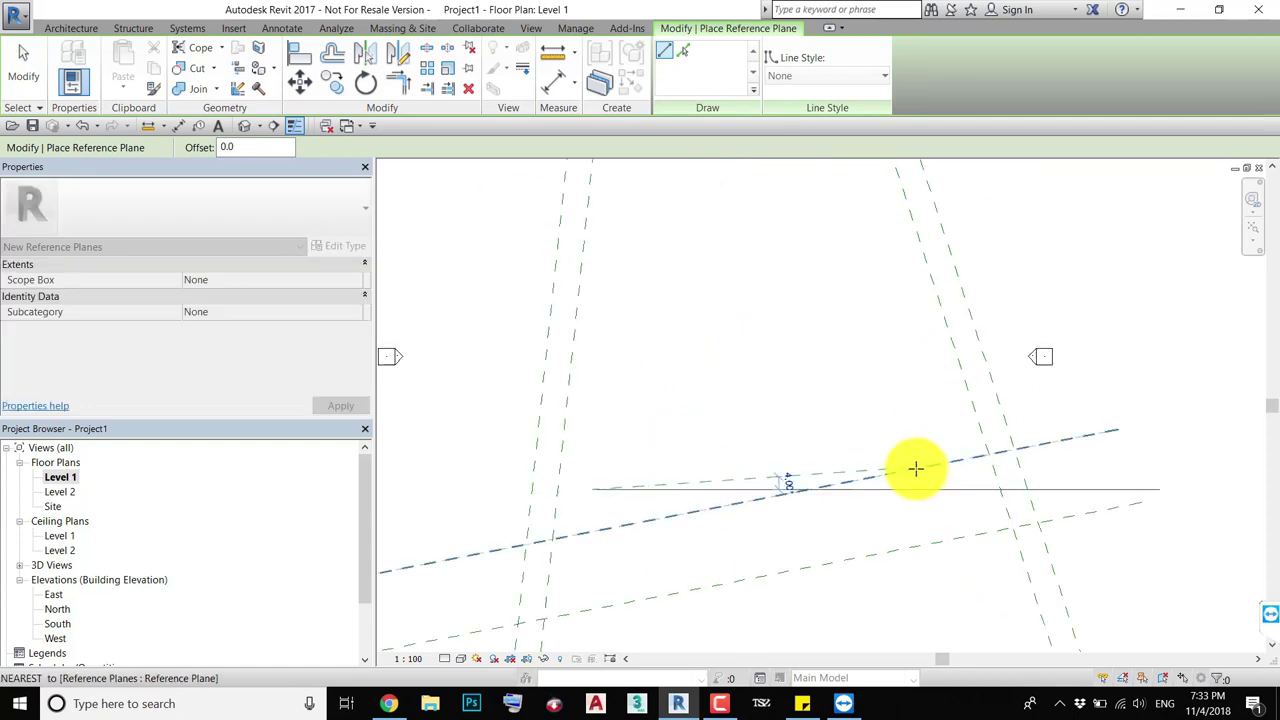
pyautogui.click(928, 466)
pyautogui.click(918, 466)
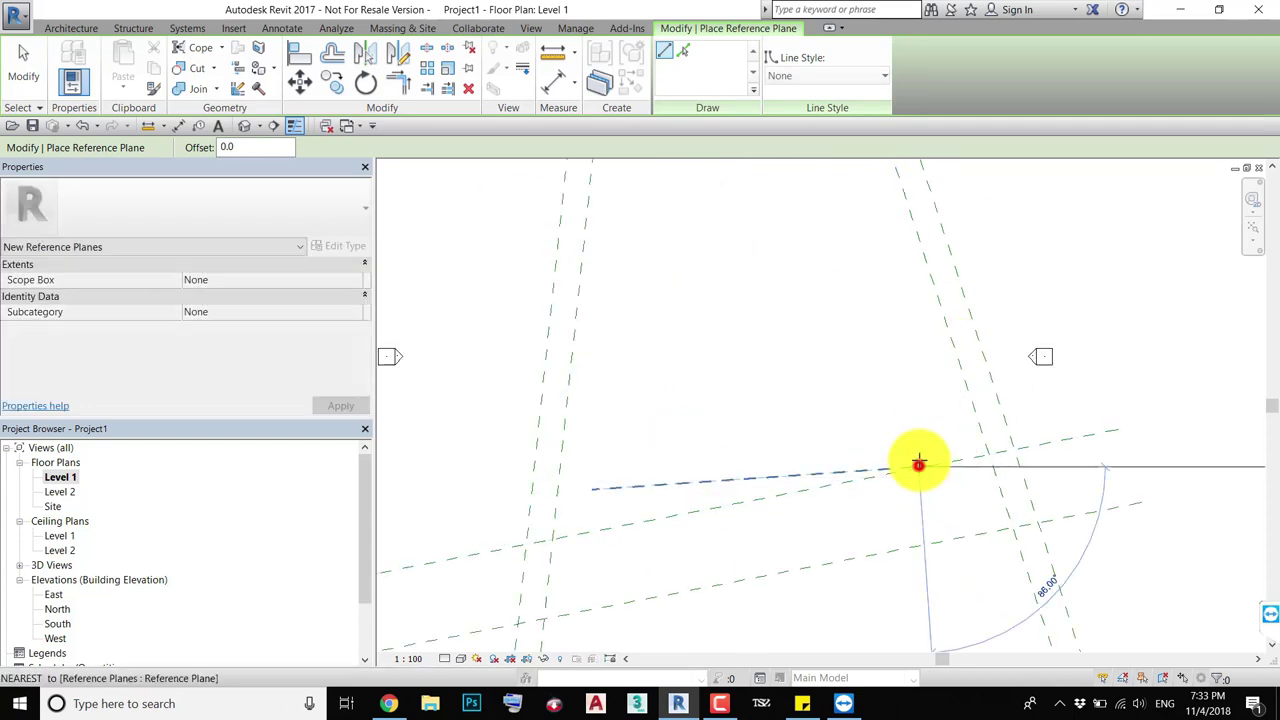
pyautogui.click(953, 348)
pyautogui.moveTo(953, 348); pyautogui.dragTo(946, 426, button='middle')
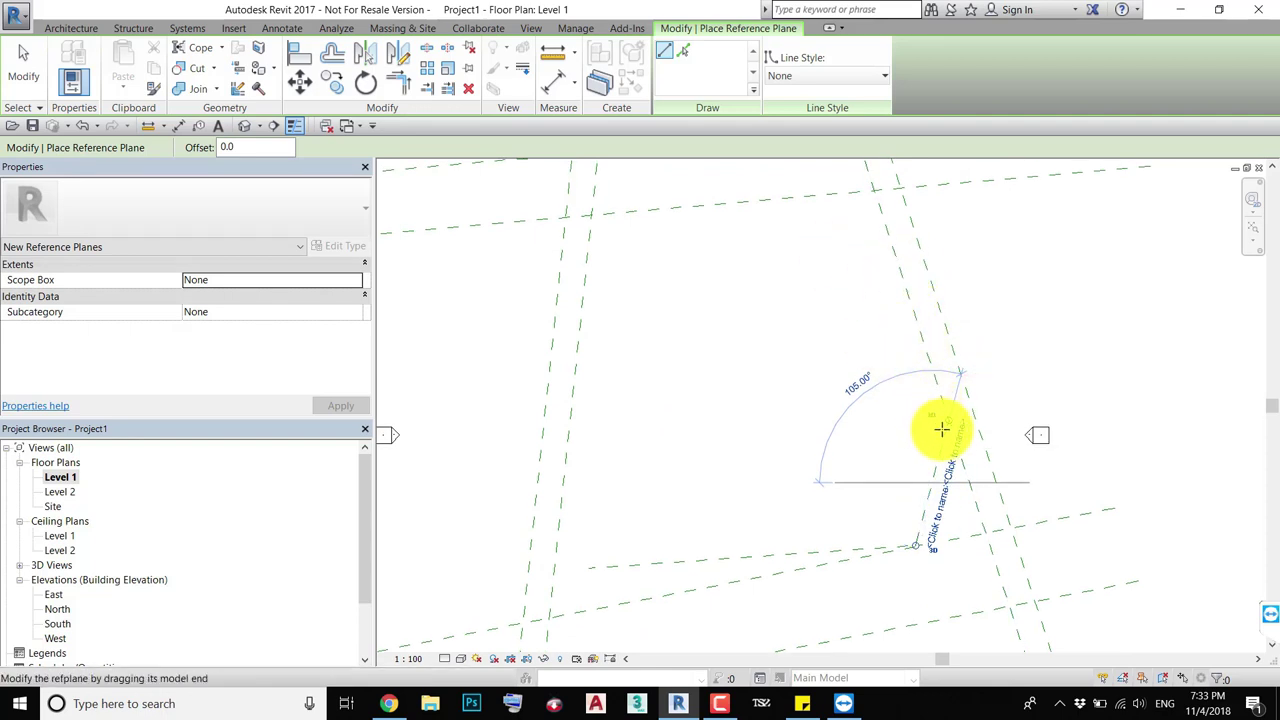
pyautogui.click(942, 431)
pyautogui.click(874, 243)
pyautogui.press('Escape')
pyautogui.press('Escape')
# - Window-select the three newly drawn inner reference planes
pyautogui.scroll(-2, 746, 486)
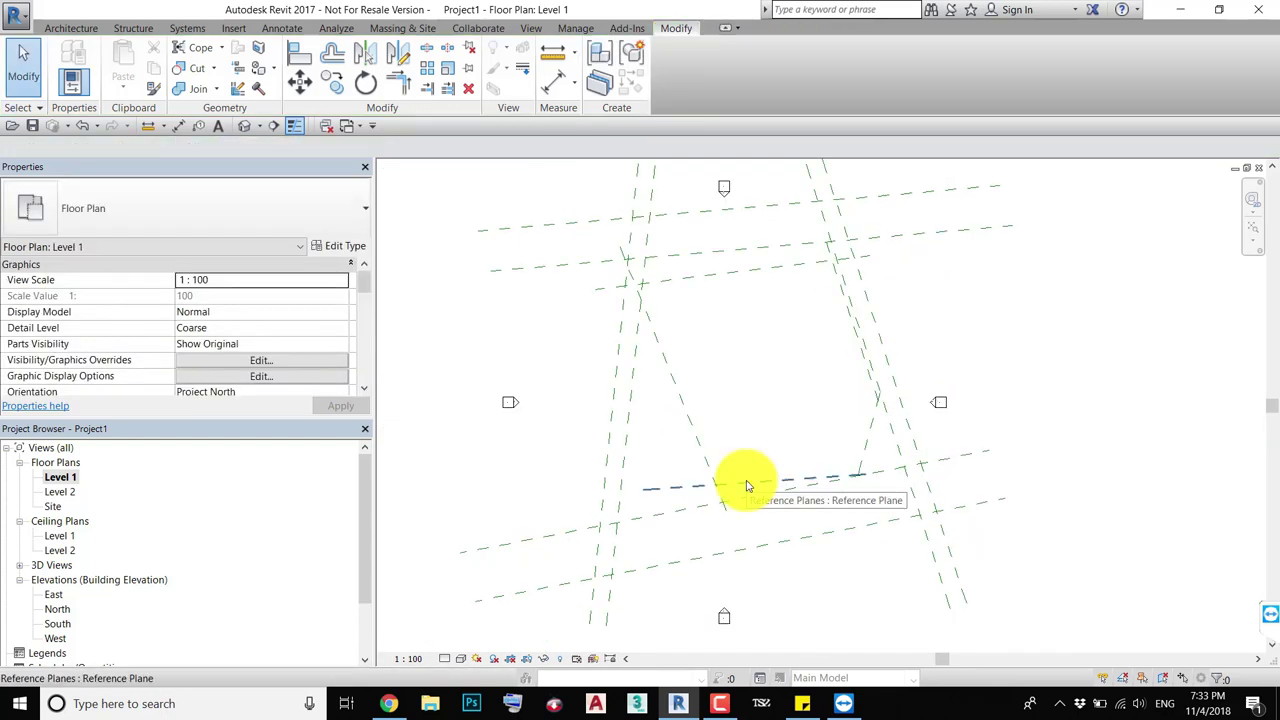
pyautogui.moveTo(746, 486); pyautogui.dragTo(749, 543, button='middle')
pyautogui.moveTo(763, 454); pyautogui.dragTo(674, 514)
pyautogui.moveTo(796, 486); pyautogui.dragTo(772, 556)
pyautogui.moveTo(910, 360); pyautogui.dragTo(816, 404)
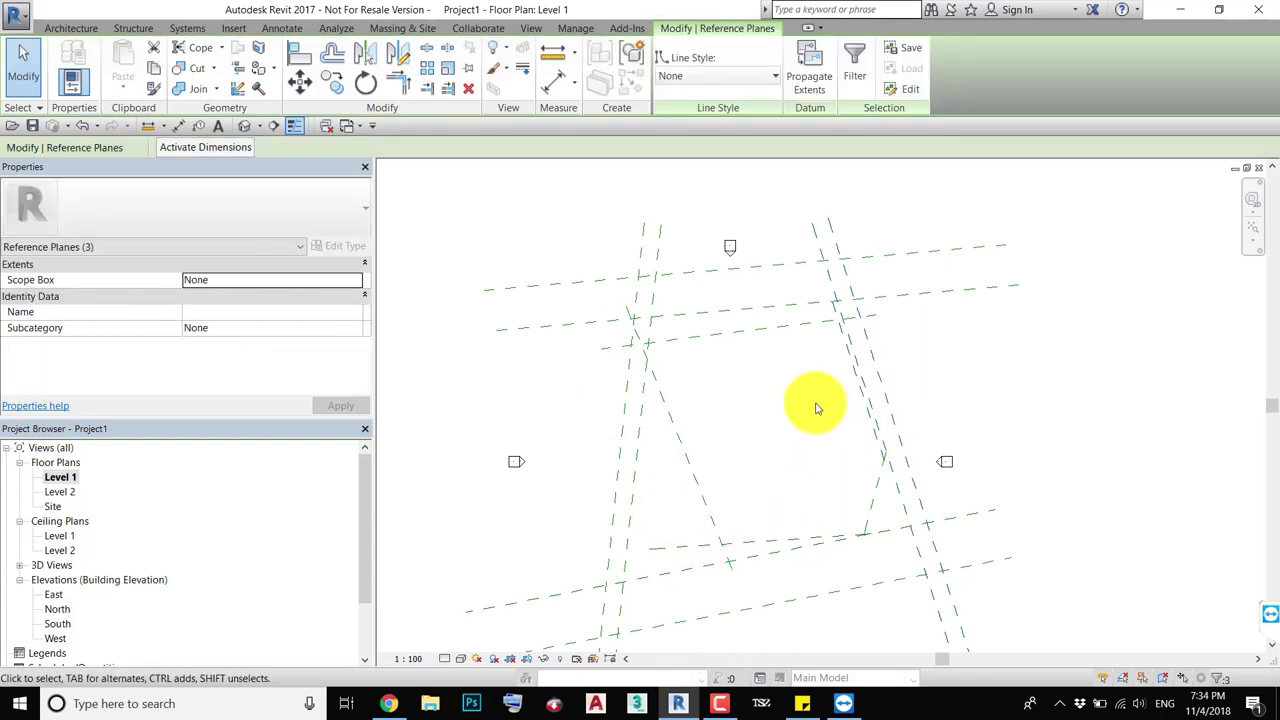
# - Name the outer right skewed plane 'east BL'
pyautogui.click(886, 383)
pyautogui.scroll(2, 831, 294)
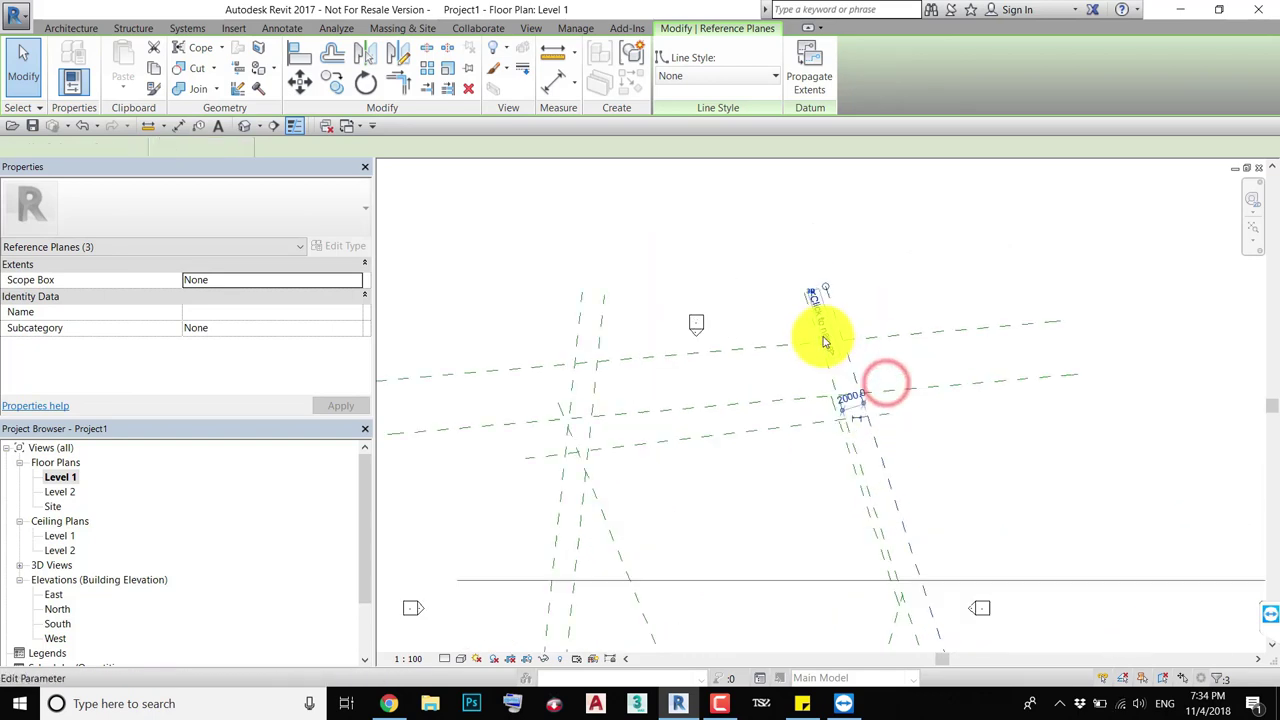
pyautogui.click(824, 342)
pyautogui.scroll(2, 824, 342)
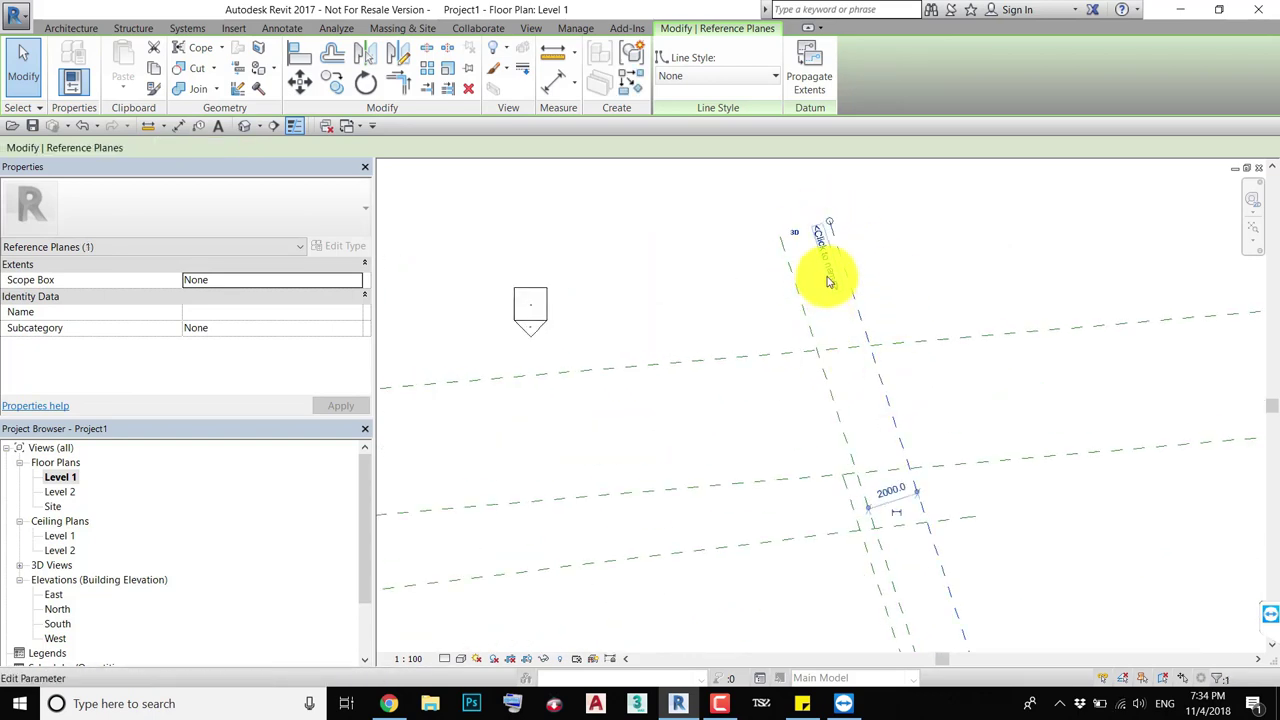
pyautogui.click(826, 275)
pyautogui.write('east B')
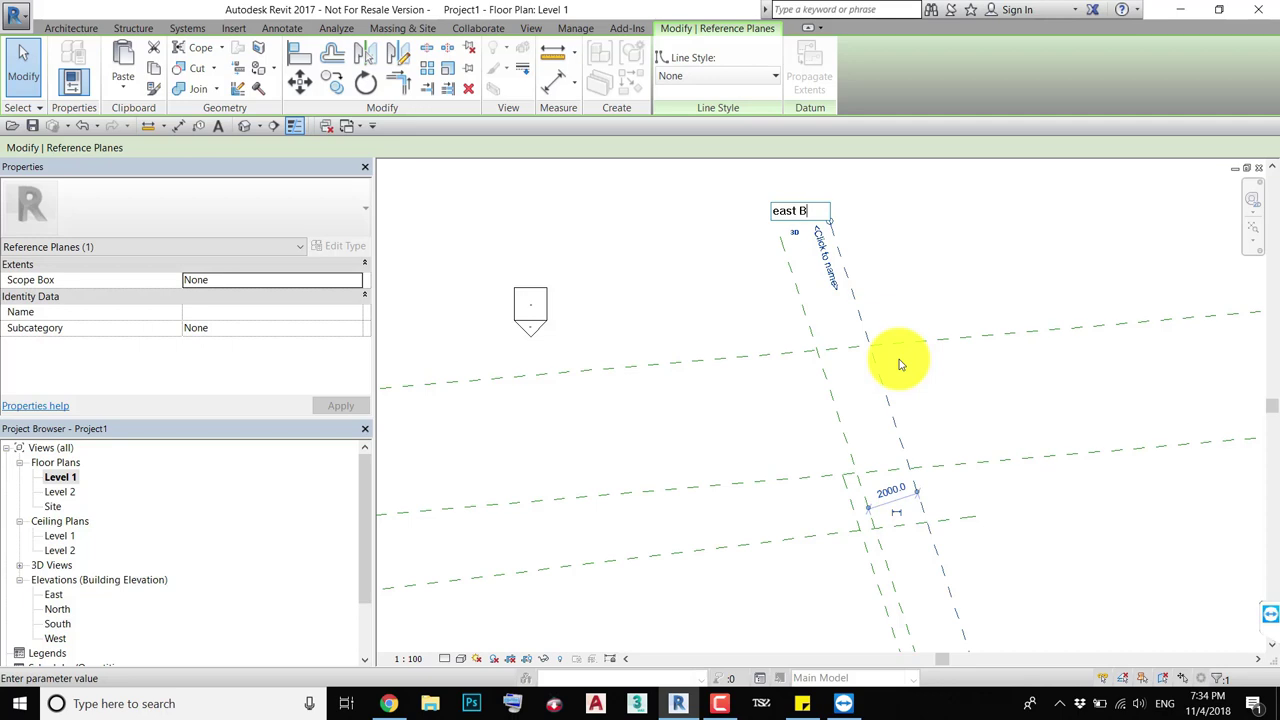
pyautogui.write('L')
pyautogui.press('Return')
pyautogui.scroll(-2, 885, 365)
pyautogui.scroll(-2, 840, 377)
# - Select the topmost skewed plane and enter its name
pyautogui.click(814, 365)
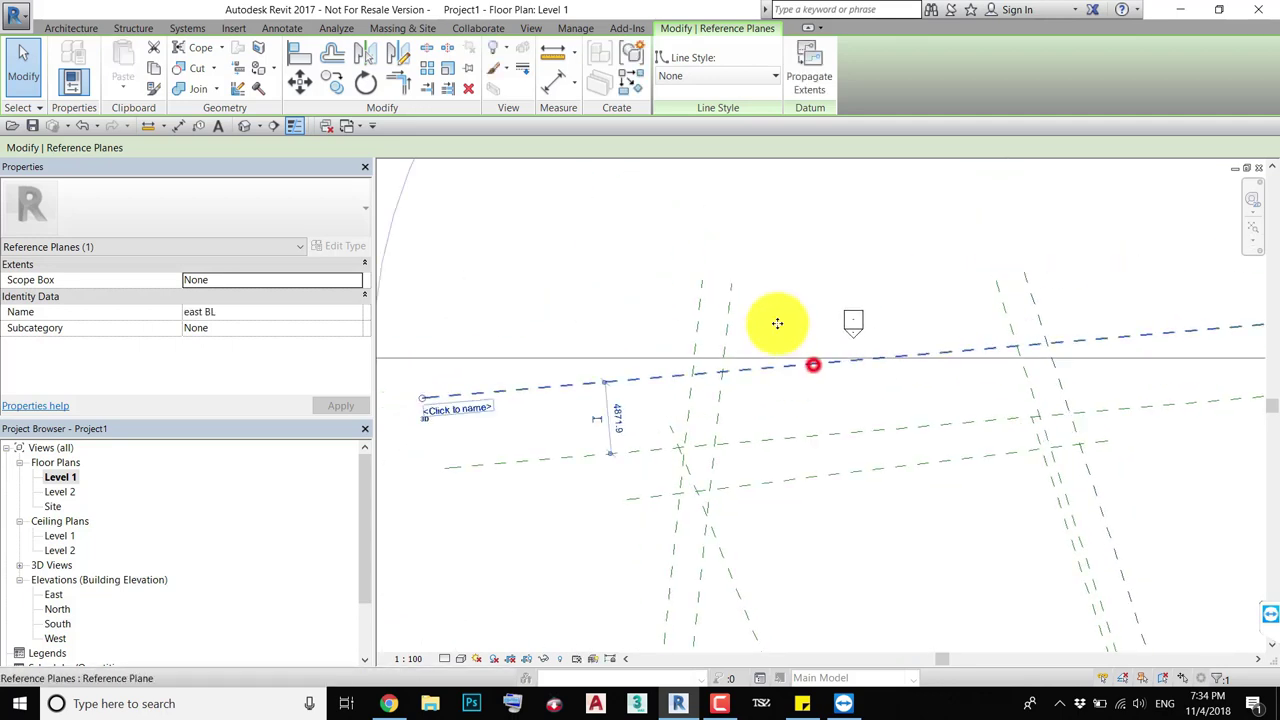
pyautogui.click(781, 332)
pyautogui.click(428, 396)
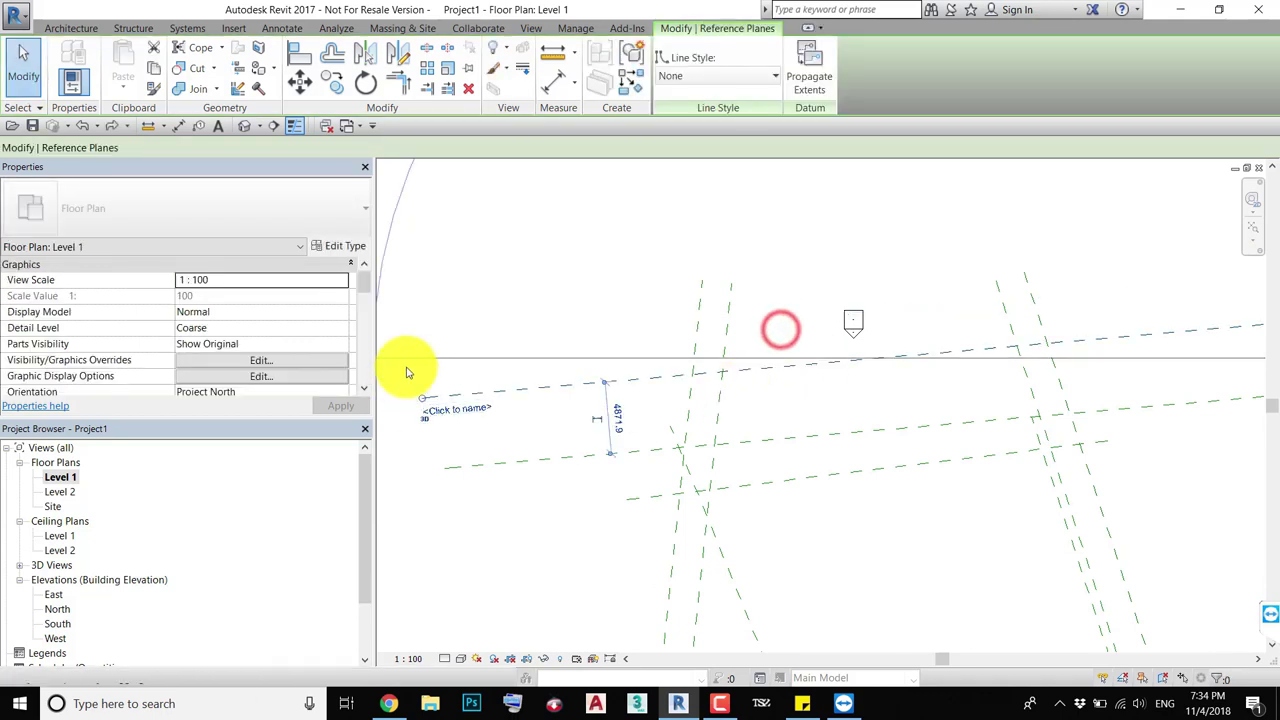
pyautogui.click(472, 418)
pyautogui.click(480, 390)
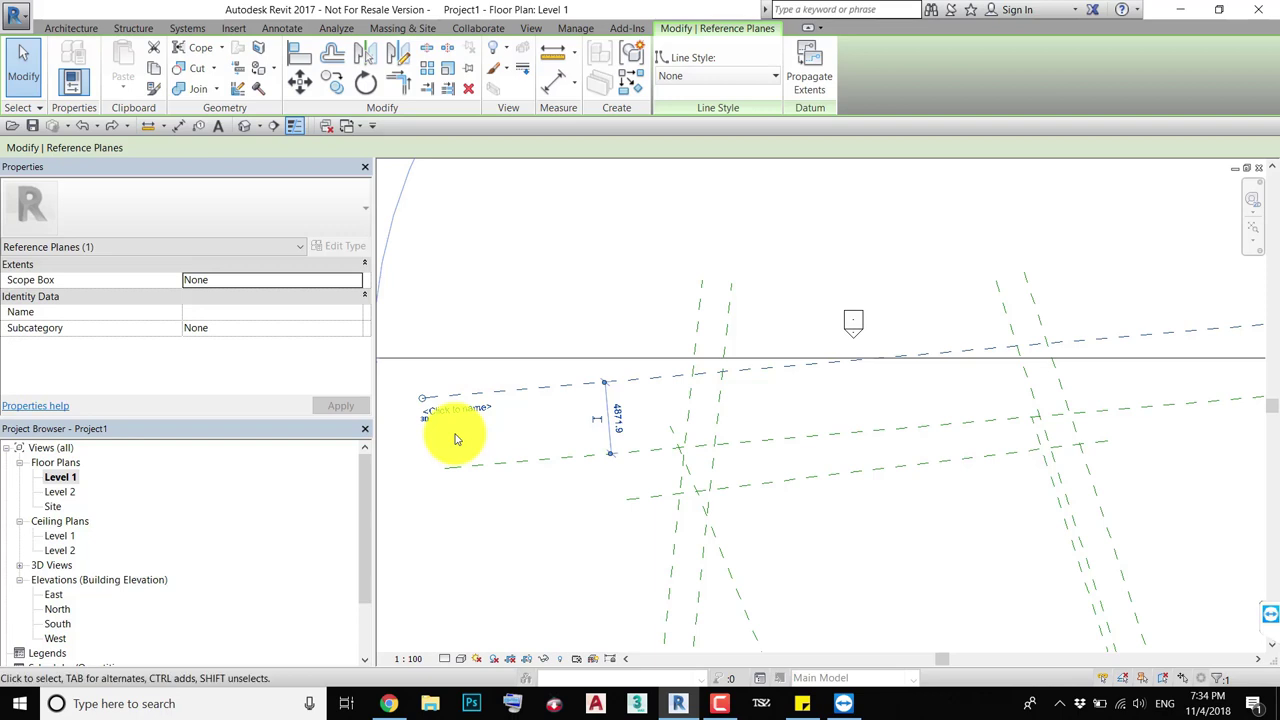
pyautogui.click(476, 414)
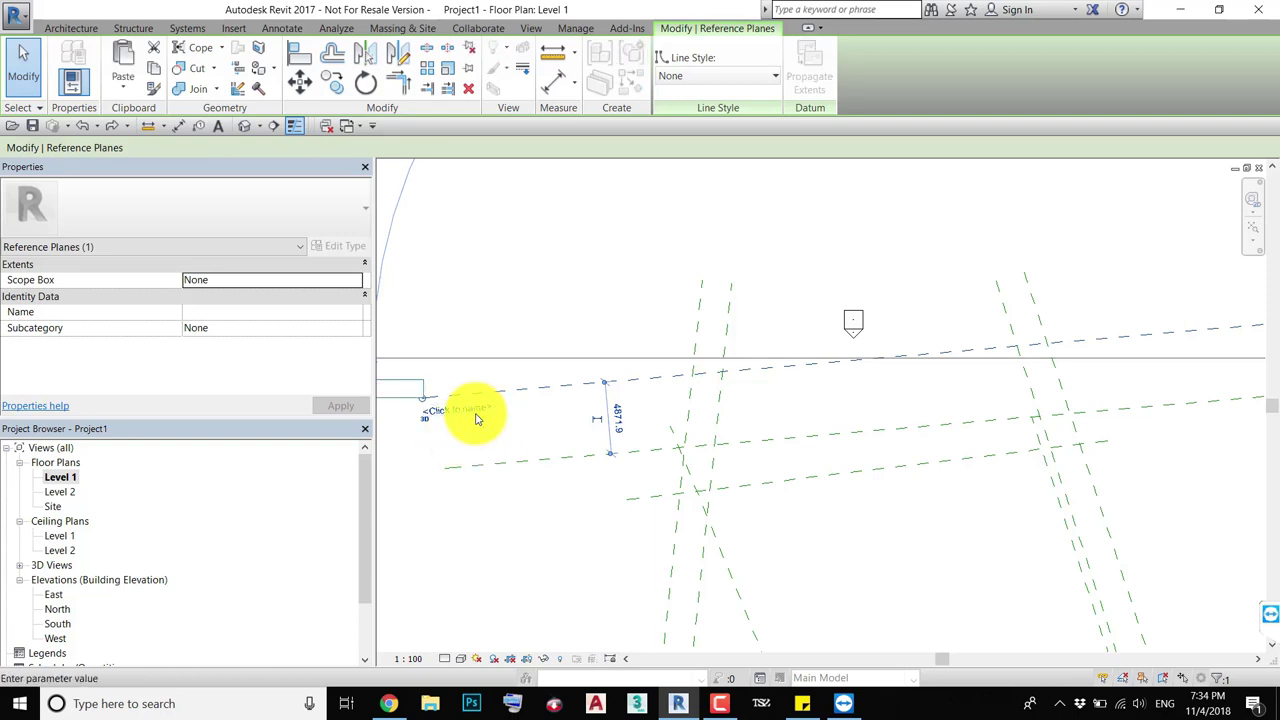
pyautogui.write('VL')
pyautogui.press('Return')
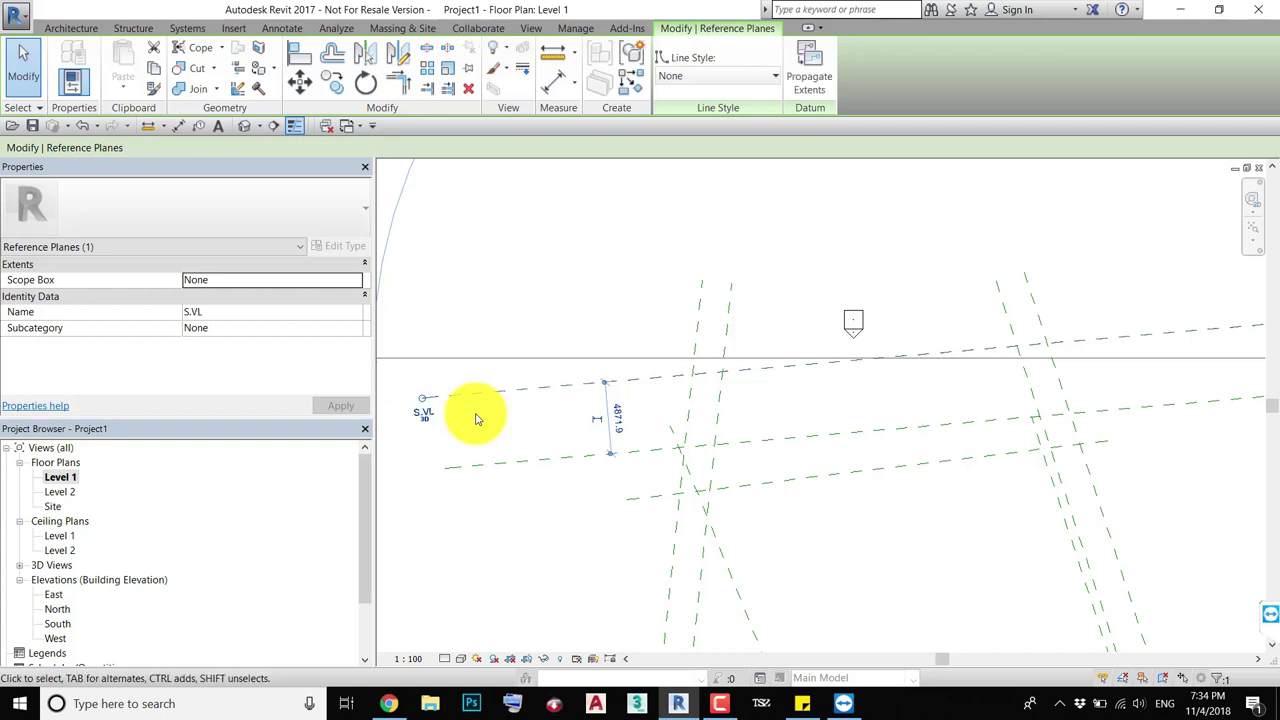
# - Correct the topmost plane's name to 'S.BL' and recentre the grid
pyautogui.scroll(2, 488, 417)
pyautogui.scroll(2, 471, 391)
pyautogui.scroll(1, 477, 371)
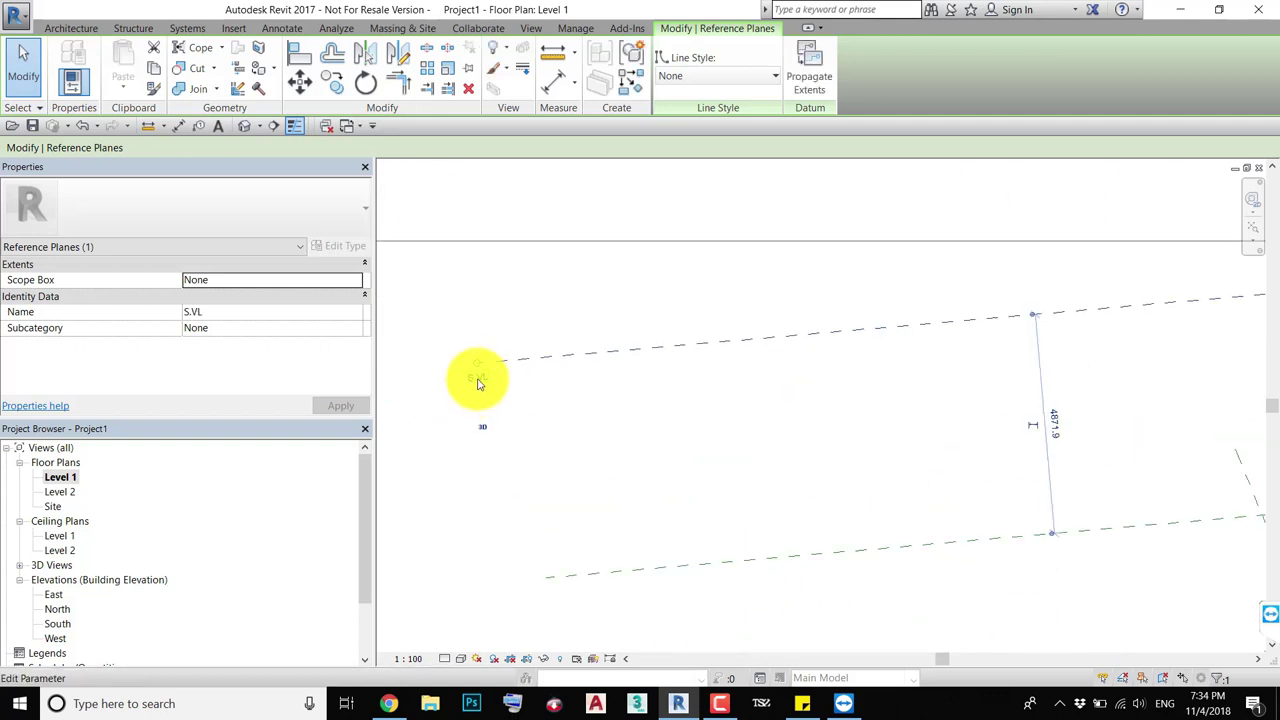
pyautogui.click(477, 379)
pyautogui.click(463, 351)
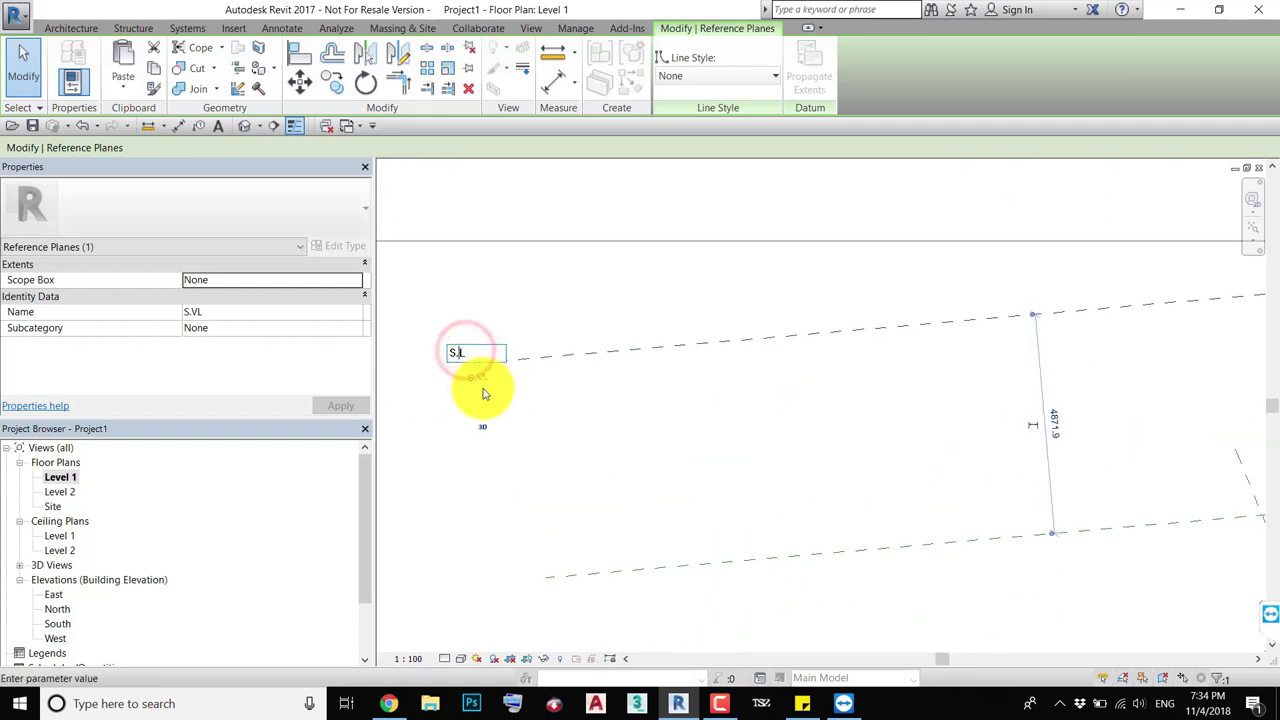
pyautogui.press('Return')
pyautogui.scroll(-2, 634, 400)
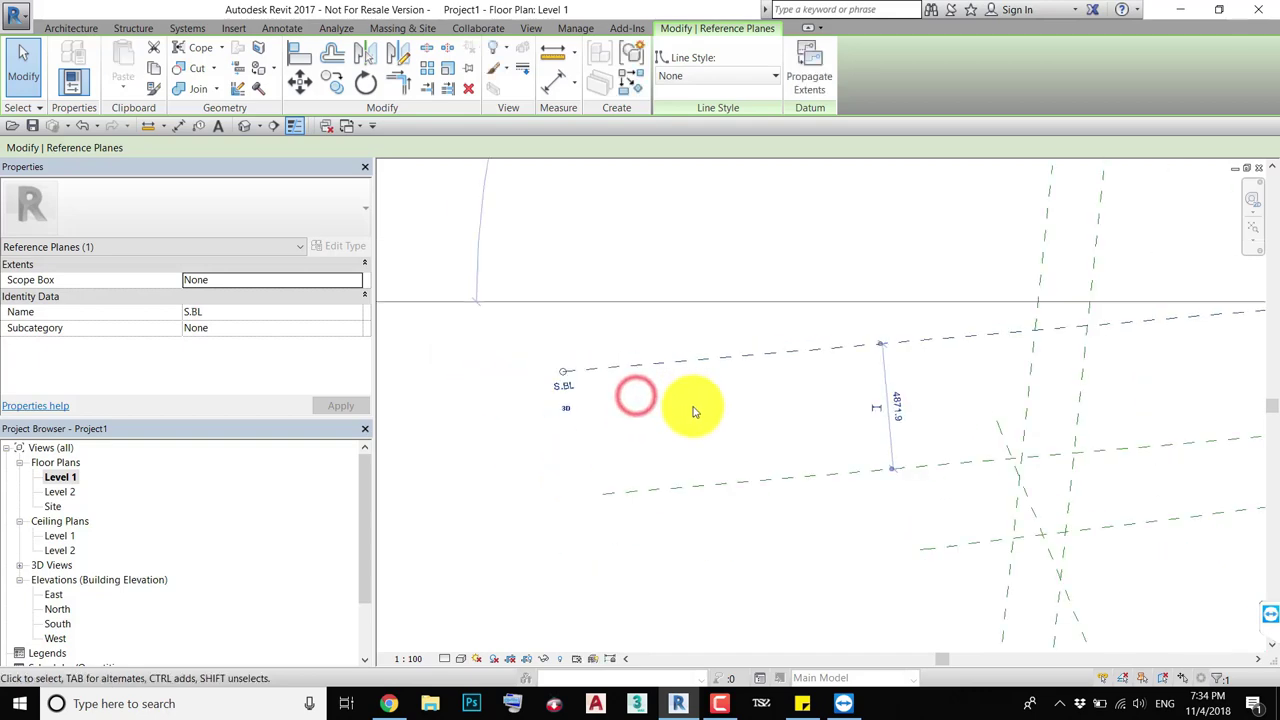
pyautogui.scroll(-2, 691, 414)
pyautogui.scroll(-2, 666, 377)
pyautogui.moveTo(719, 397); pyautogui.dragTo(800, 423, button='middle')
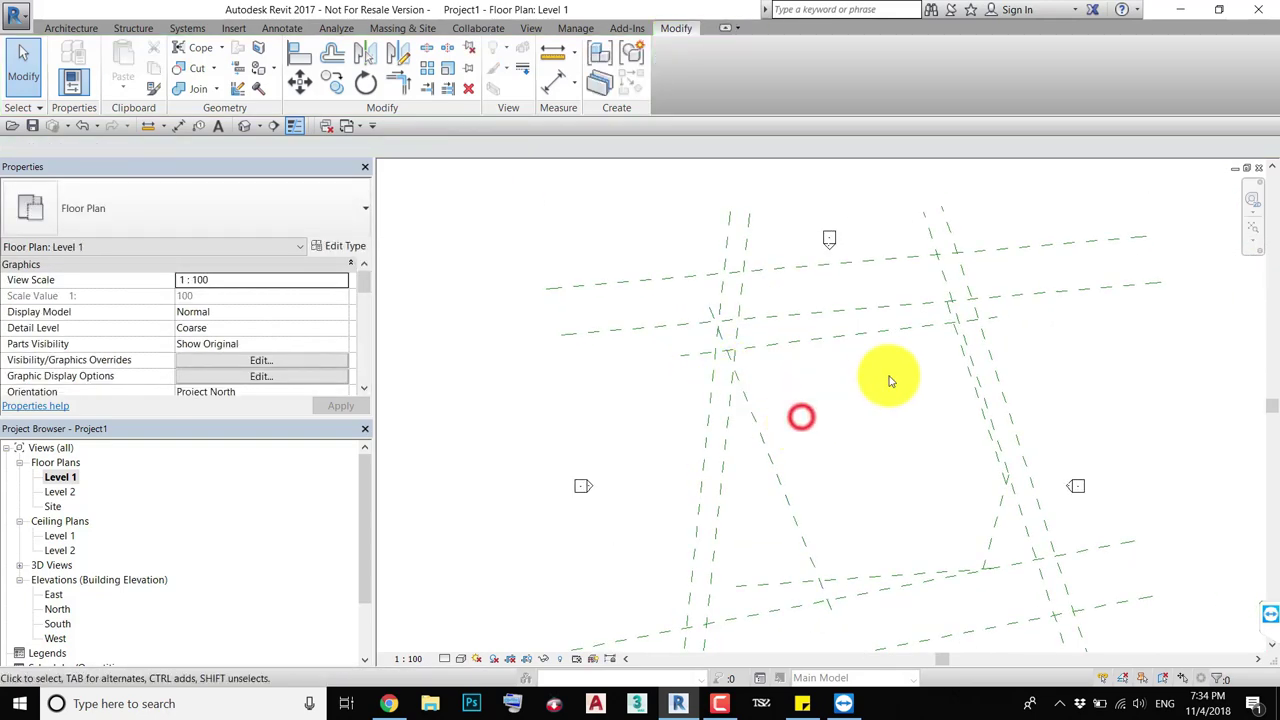
pyautogui.click(963, 282)
pyautogui.scroll(3, 940, 210)
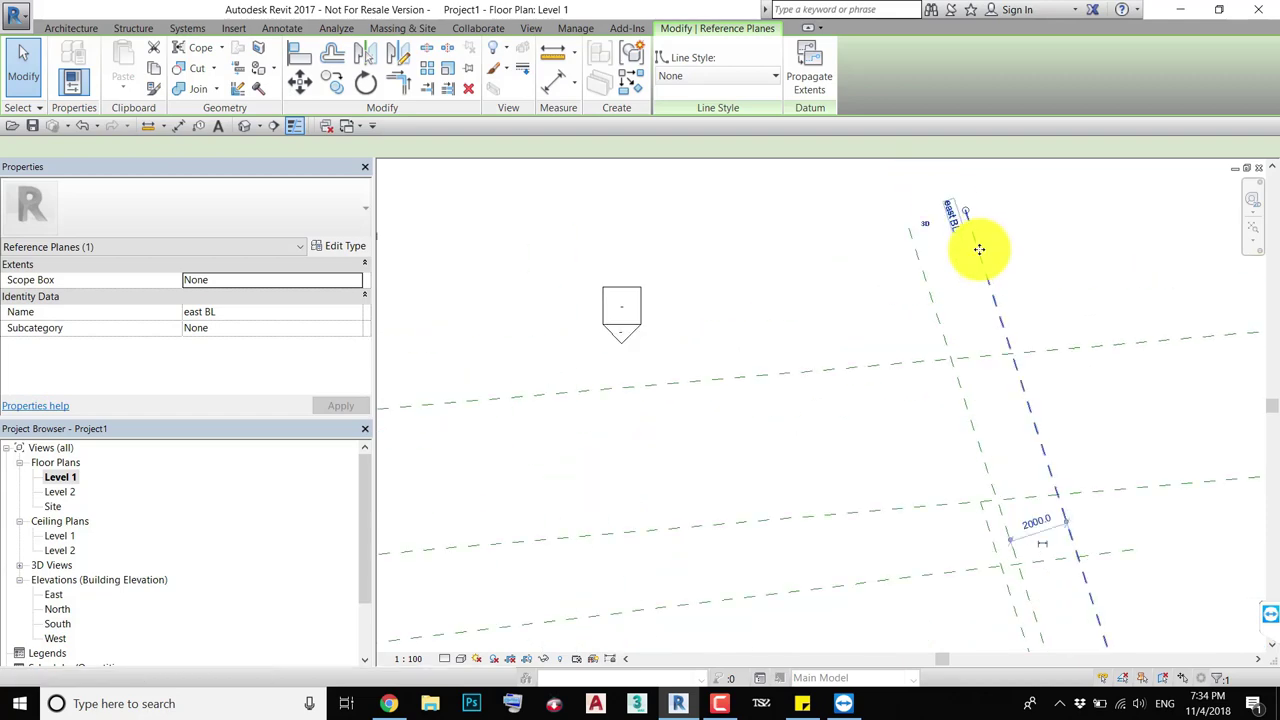
pyautogui.scroll(2, 951, 206)
pyautogui.click(250, 312)
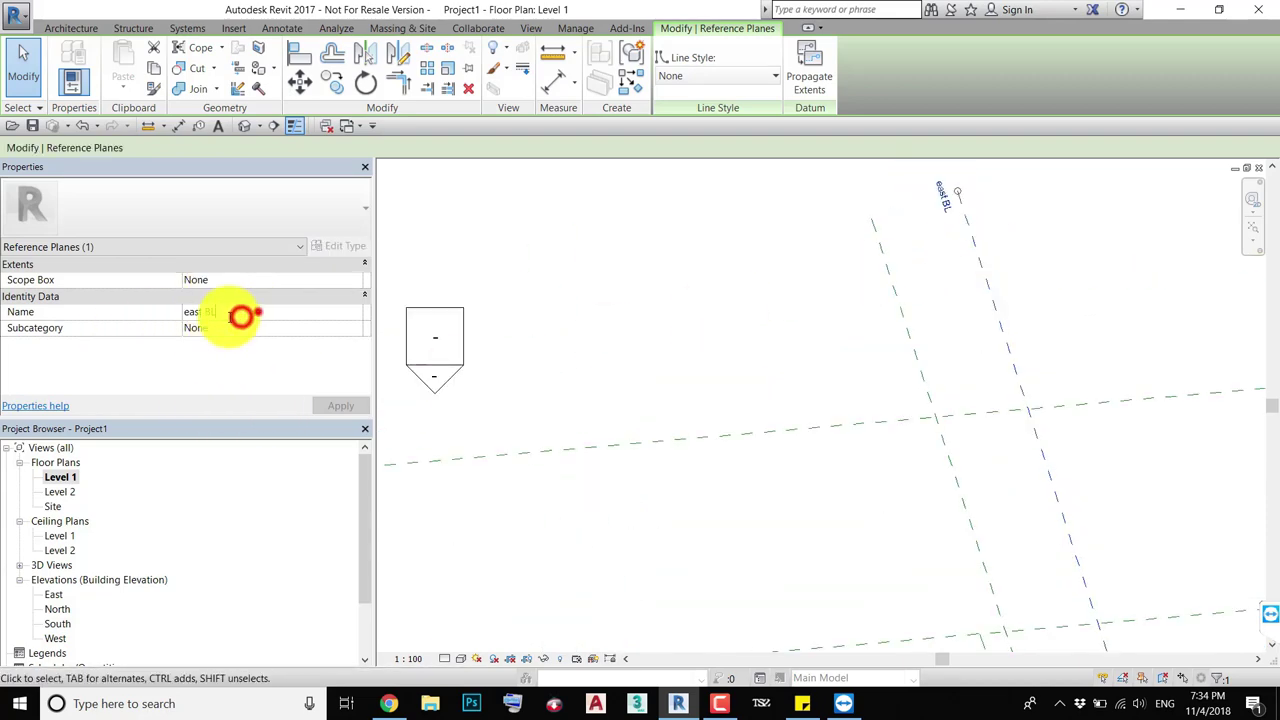
pyautogui.scroll(-2, 694, 357)
pyautogui.scroll(-2, 651, 386)
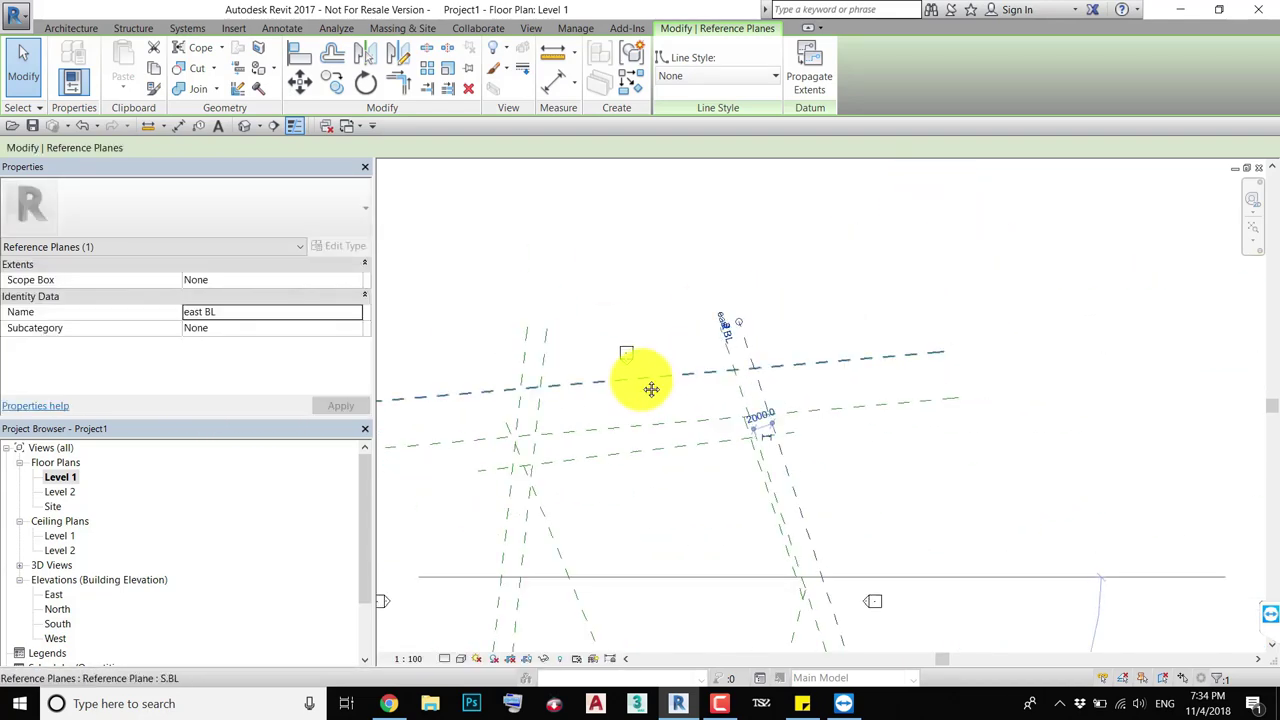
pyautogui.scroll(-2, 726, 350)
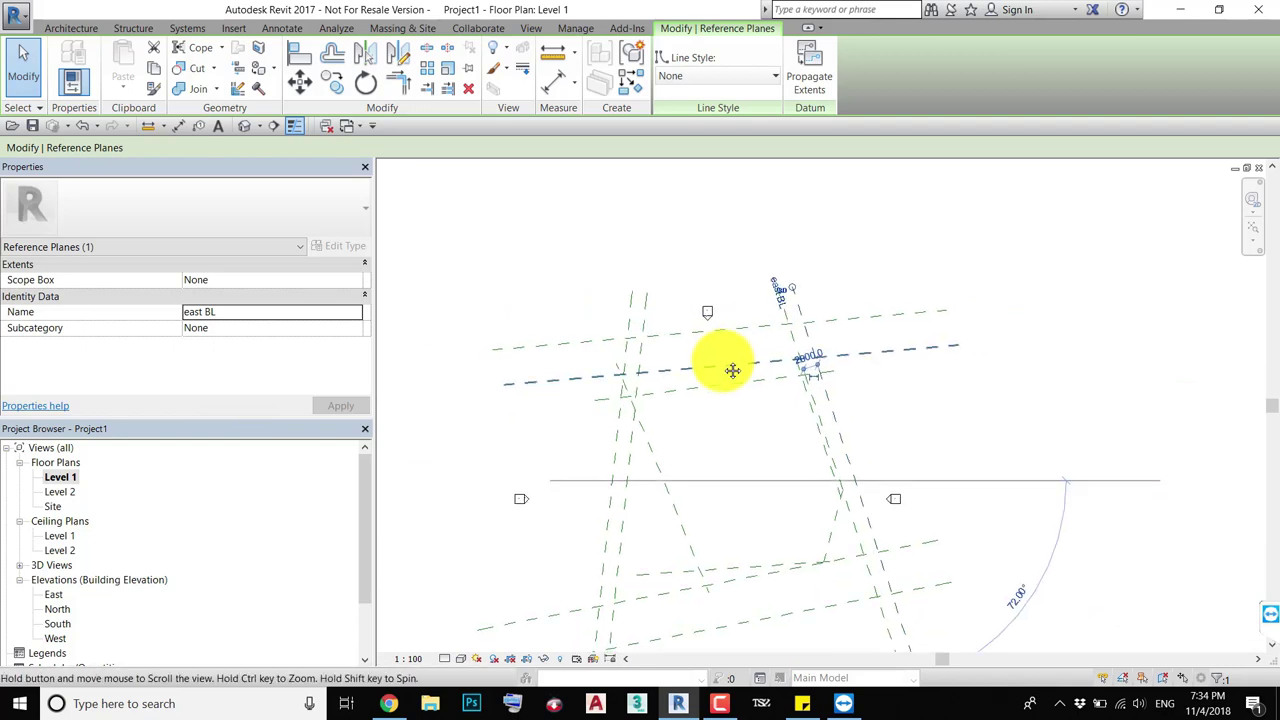
pyautogui.press('Escape')
pyautogui.moveTo(699, 391); pyautogui.dragTo(734, 391, button='middle')
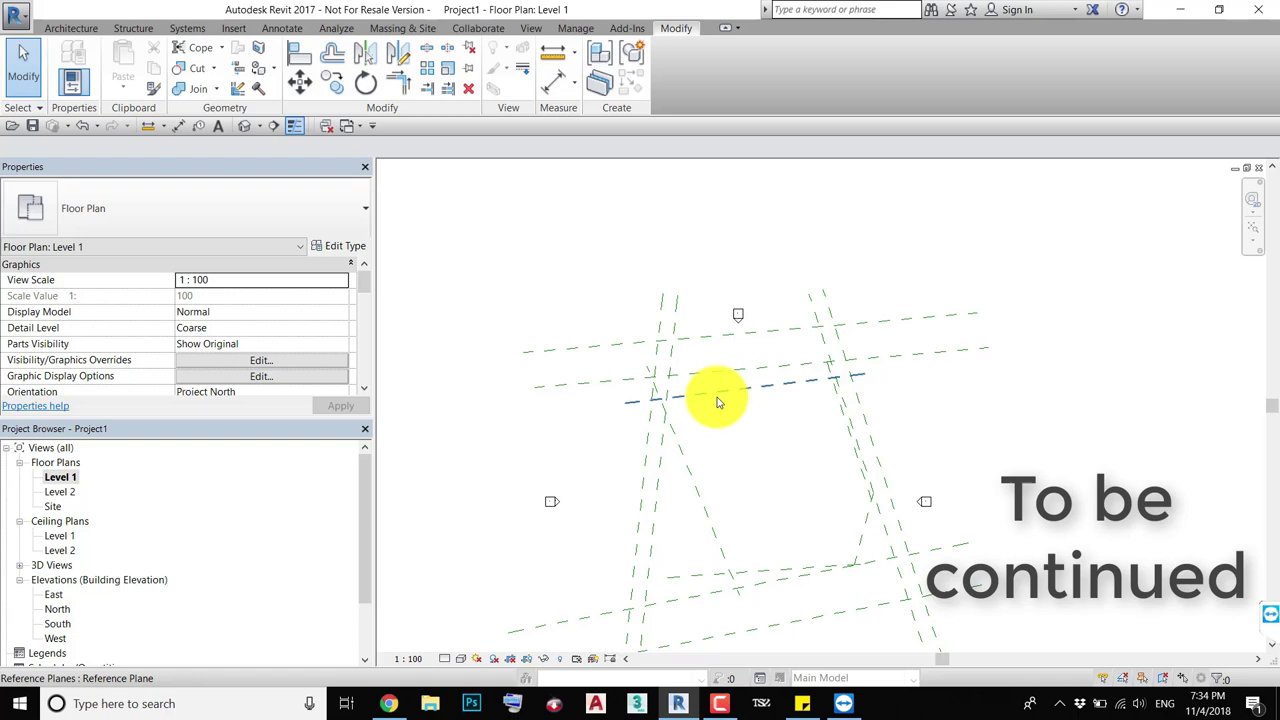
pyautogui.scroll(-1, 690, 425)
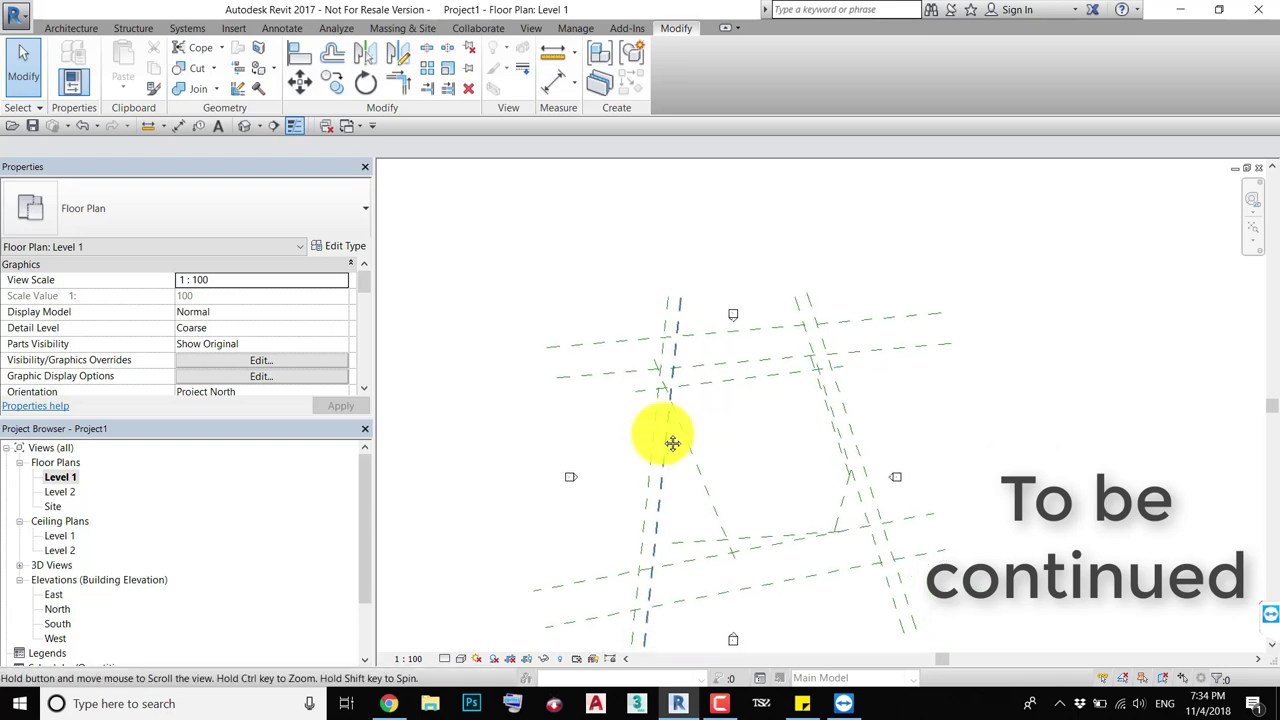